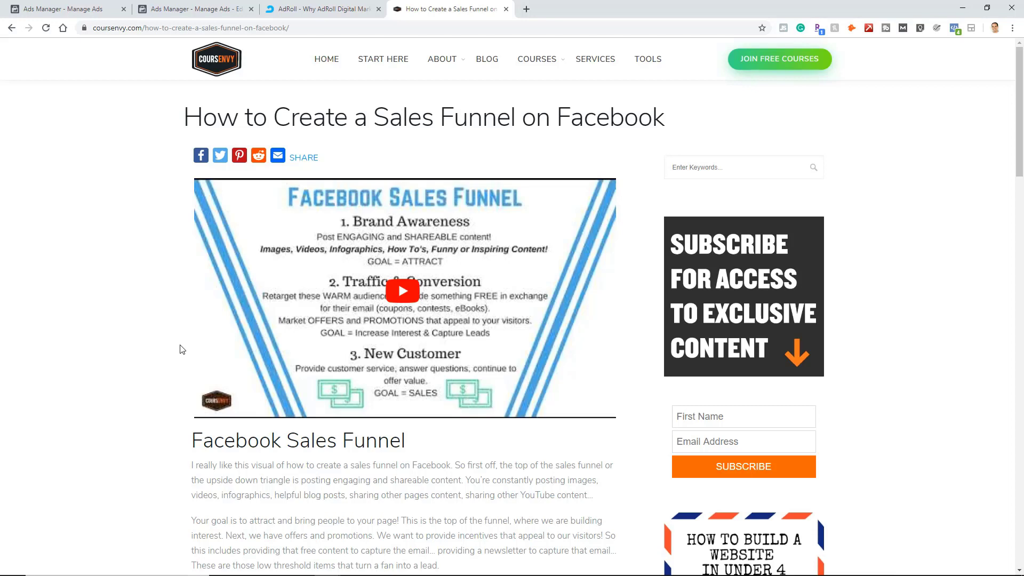
Step: Open the campaigns list in Ads Manager and start creating a new campaign
left_click(322, 9)
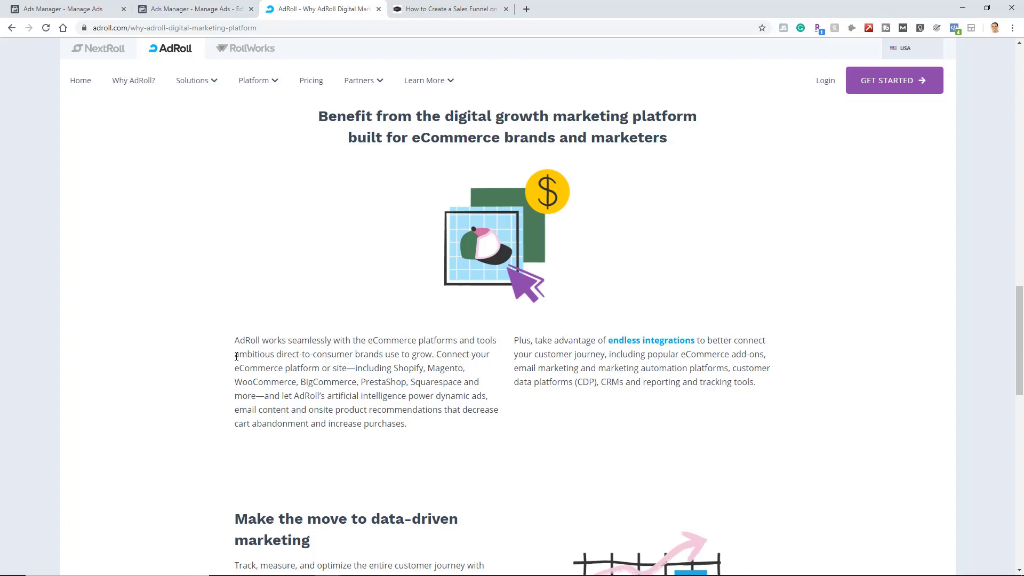
key("ctrl+1")
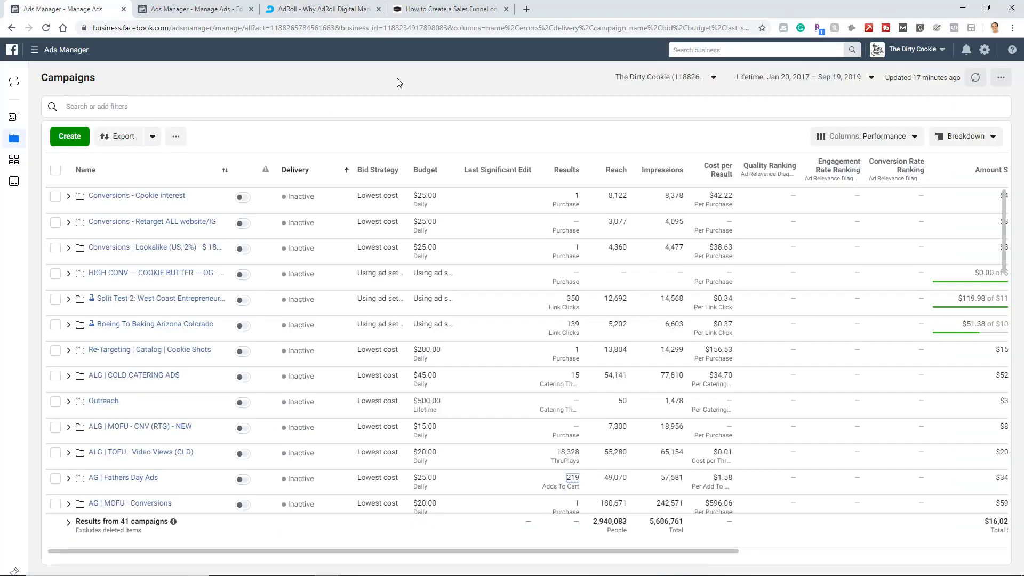
left_click(39, 52)
left_click(54, 106)
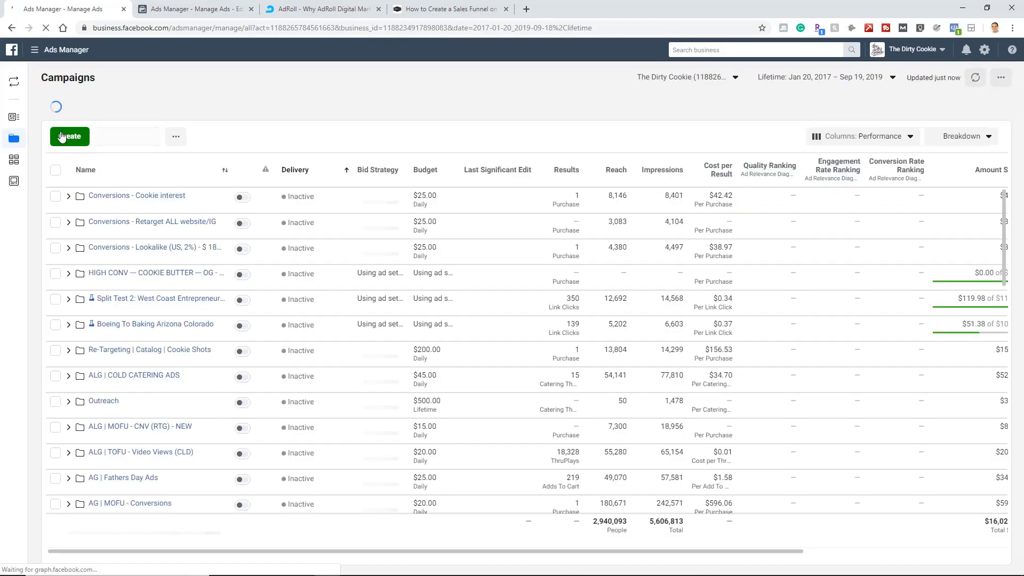
left_click(73, 141)
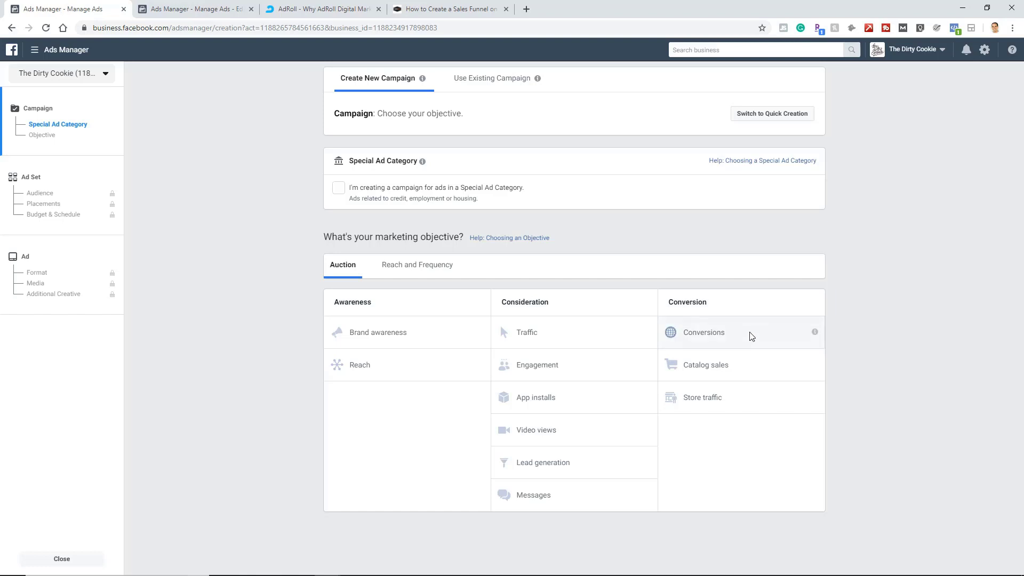
Step: Choose Conversions as the marketing objective and name the campaign "Conversions - ATC - TDC - TOF"
left_click(751, 336)
scroll(874, 240, "down", 1)
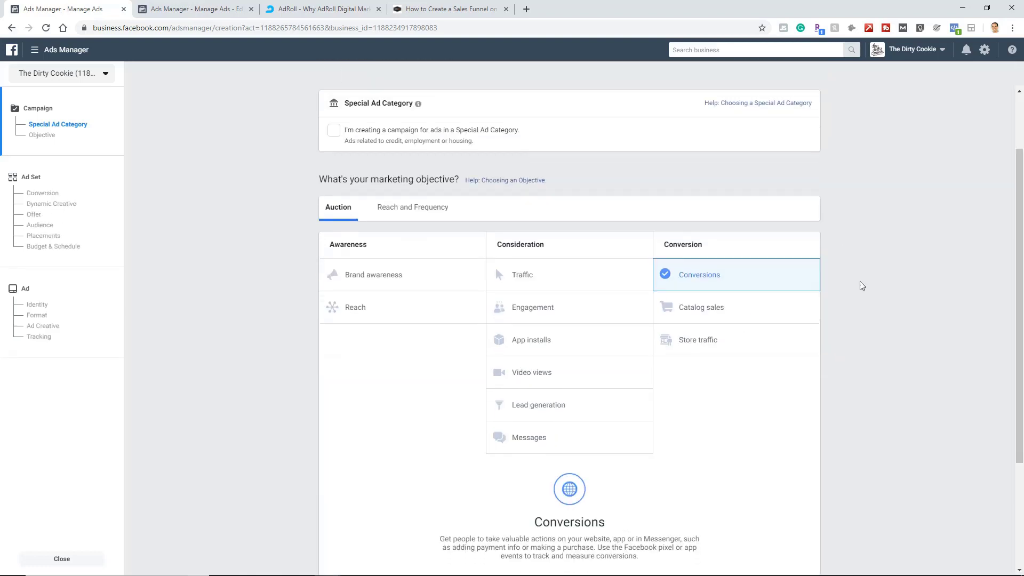
scroll(859, 281, "down", 6)
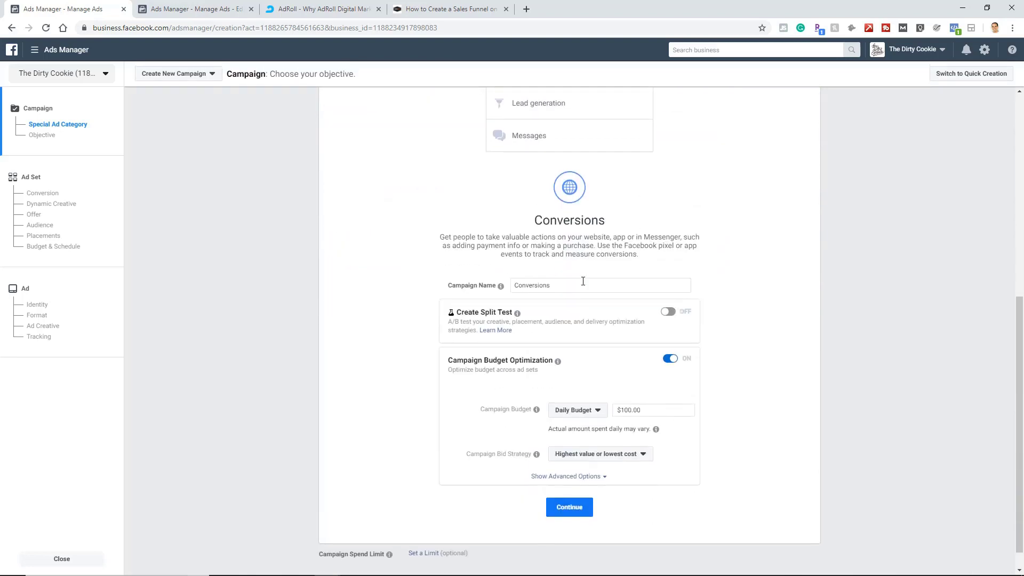
left_click(569, 284)
type("-")
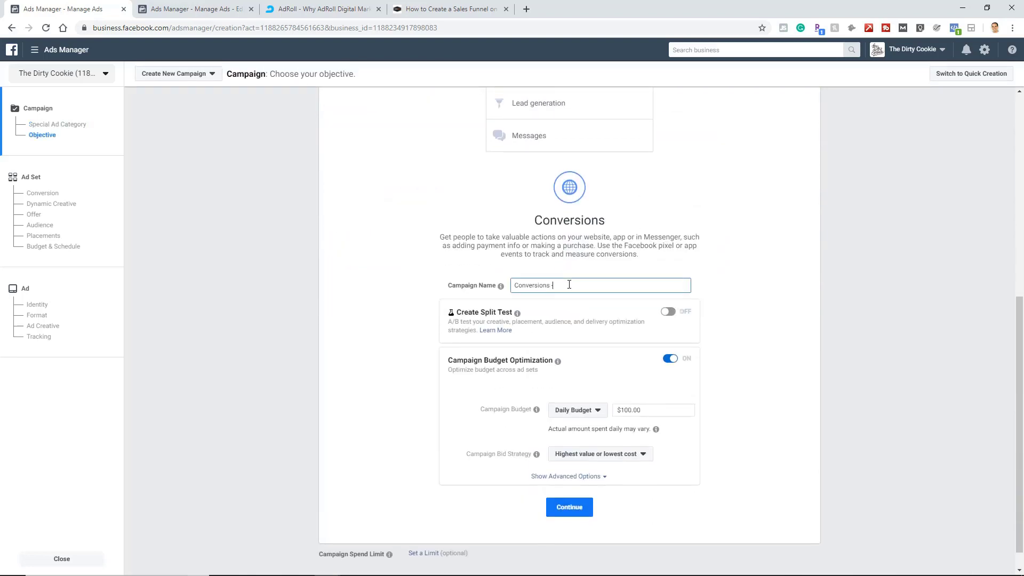
type(" ATC")
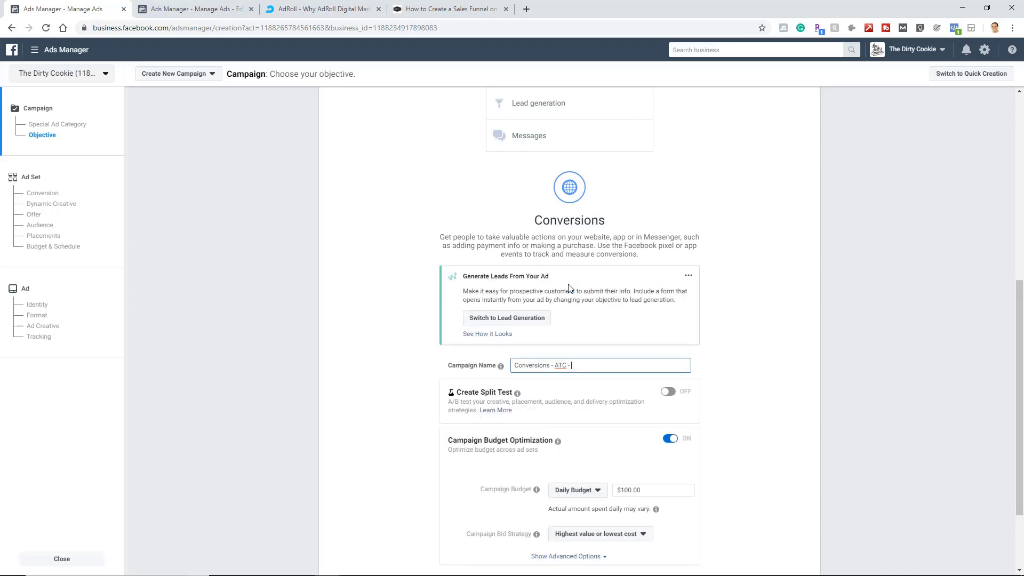
type(" - TDC - TOF")
scroll(799, 322, "down", 1)
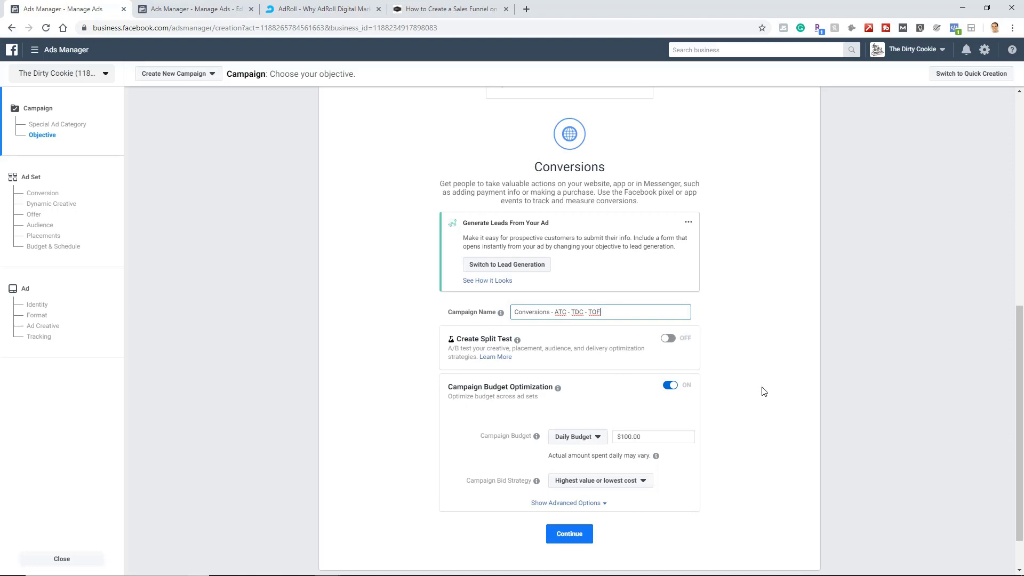
Step: Turn off Campaign Budget Optimization and continue to the ad set settings
left_click(669, 386)
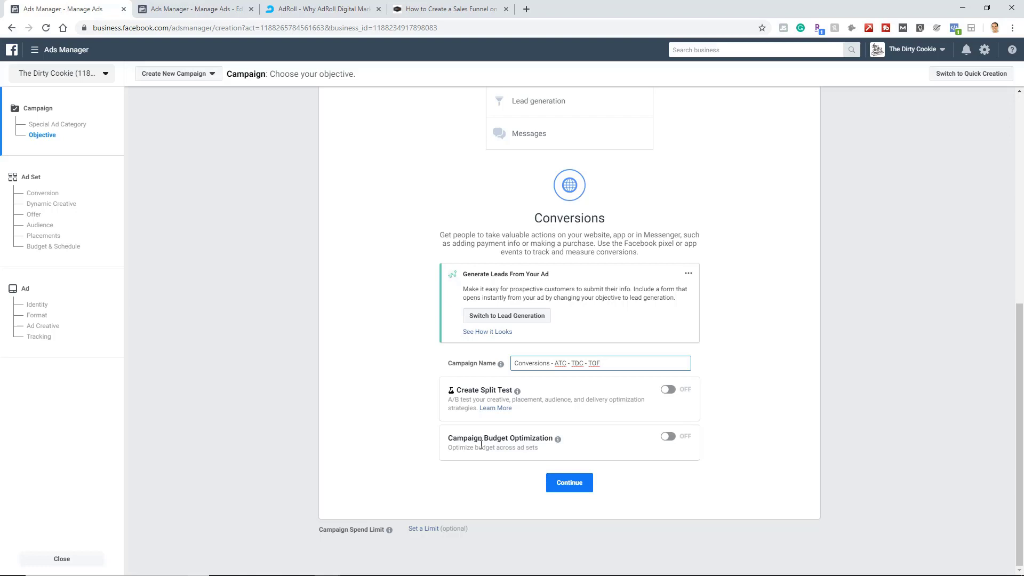
left_click(564, 485)
mouse_move(380, 89)
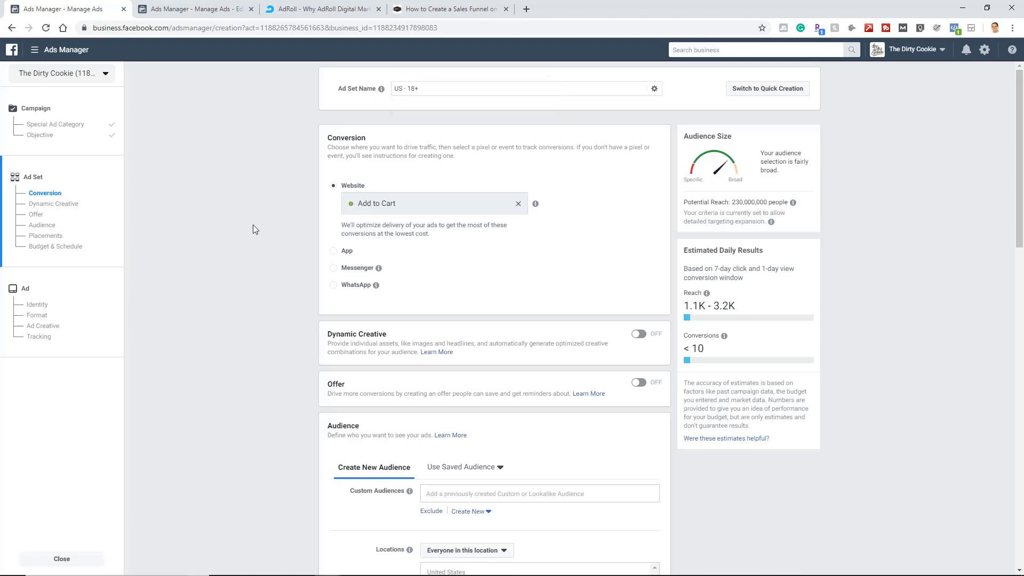
triple_click(436, 201)
left_click(514, 205)
scroll(515, 269, "down", 1)
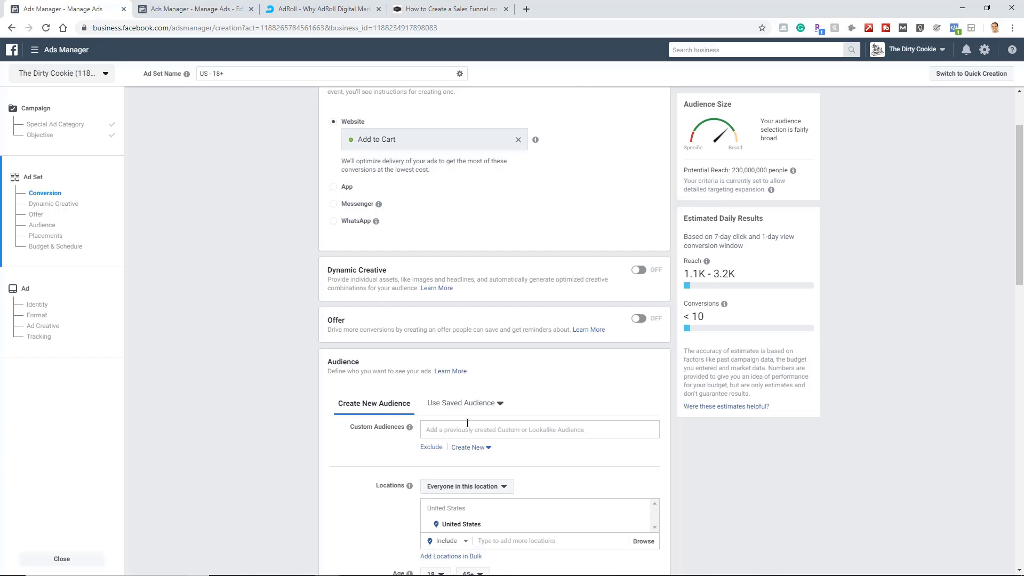
left_click(460, 429)
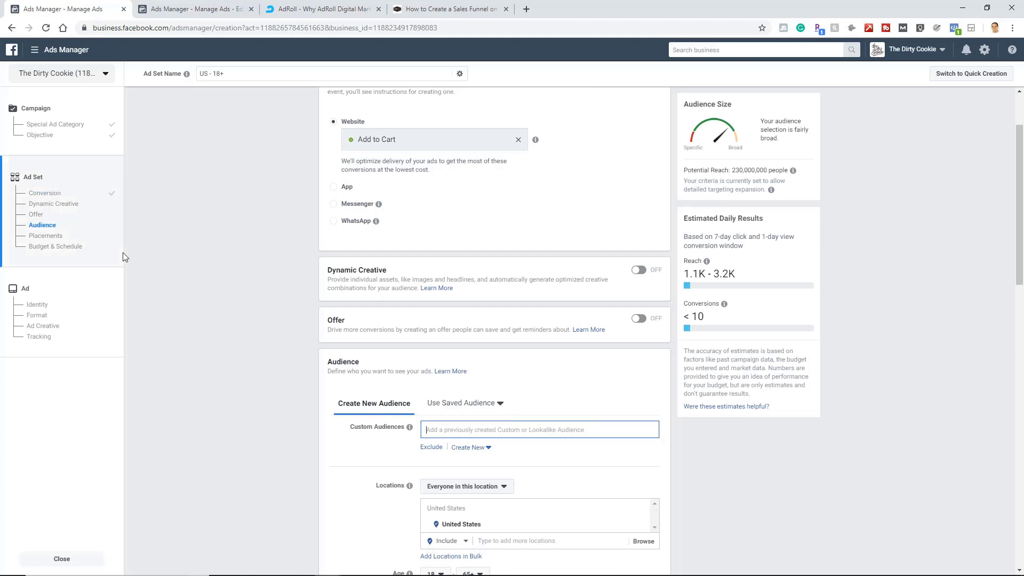
left_click(35, 50)
mouse_move(84, 235)
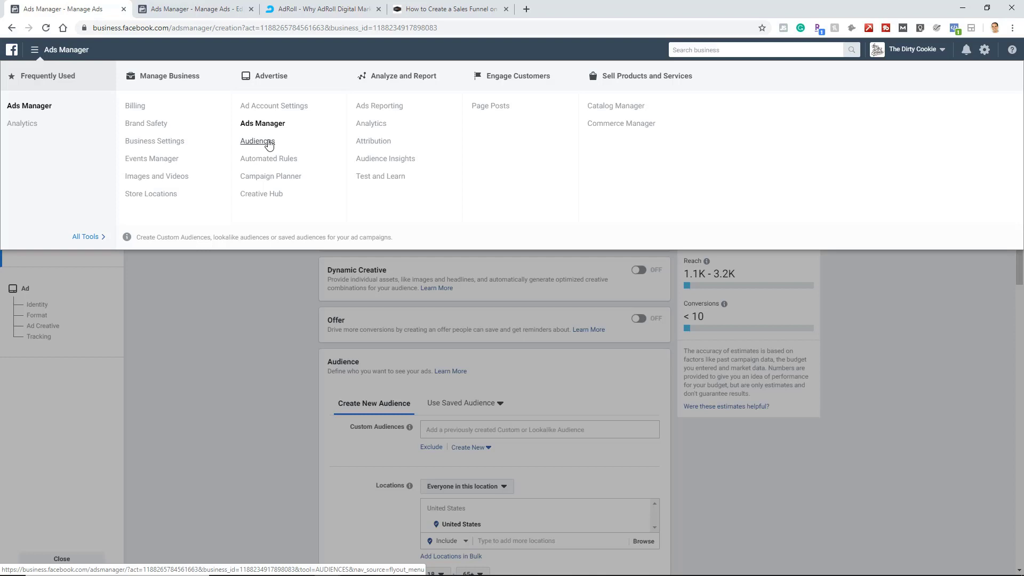
left_click(207, 384)
Step: Target the ad set at the lookalike audience "*****Lookalike (US, 1%) - TDC - Visitors - 90 Days"
left_click(514, 431)
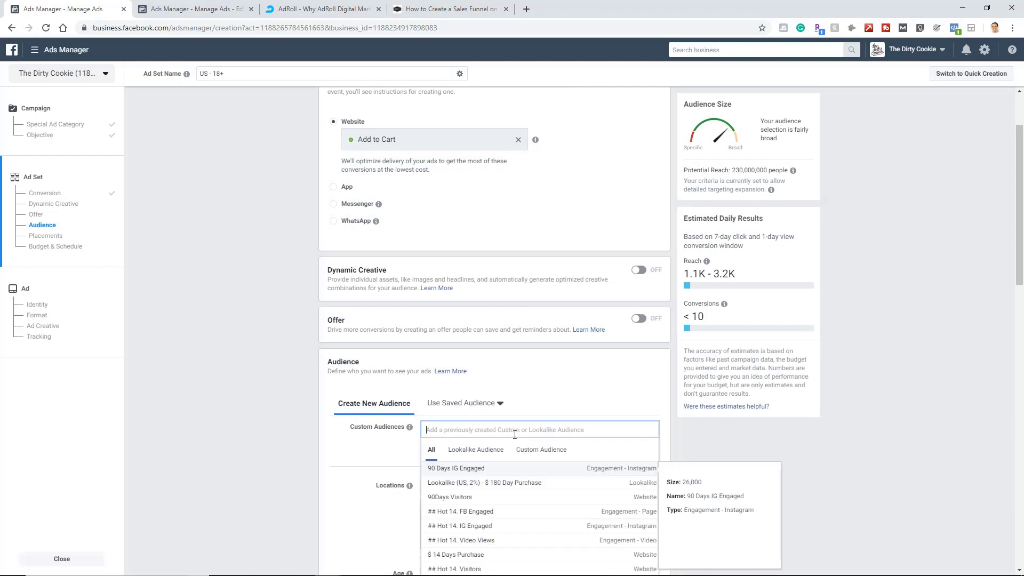
scroll(254, 418, "down", 1)
left_click(474, 397)
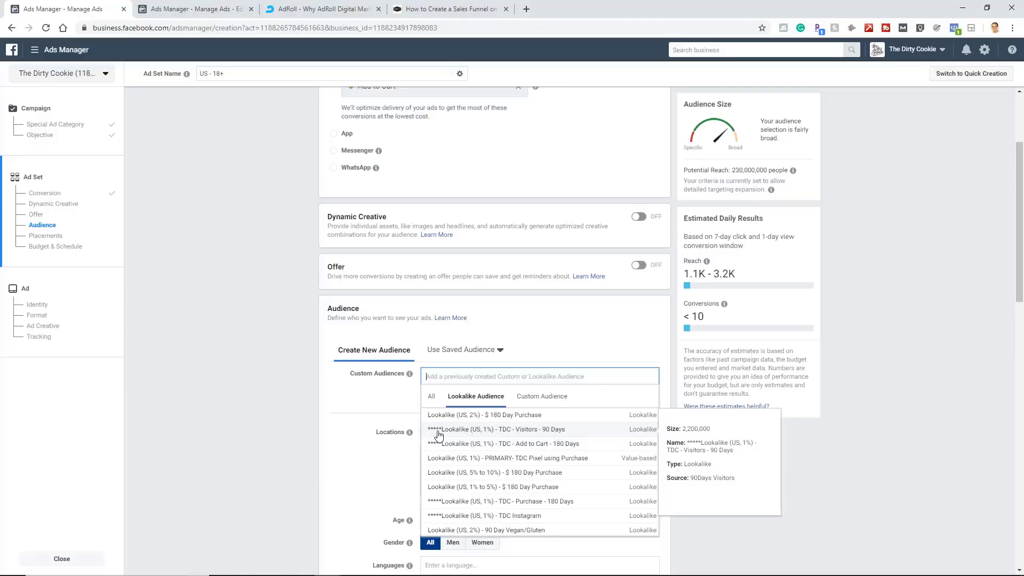
left_click(498, 435)
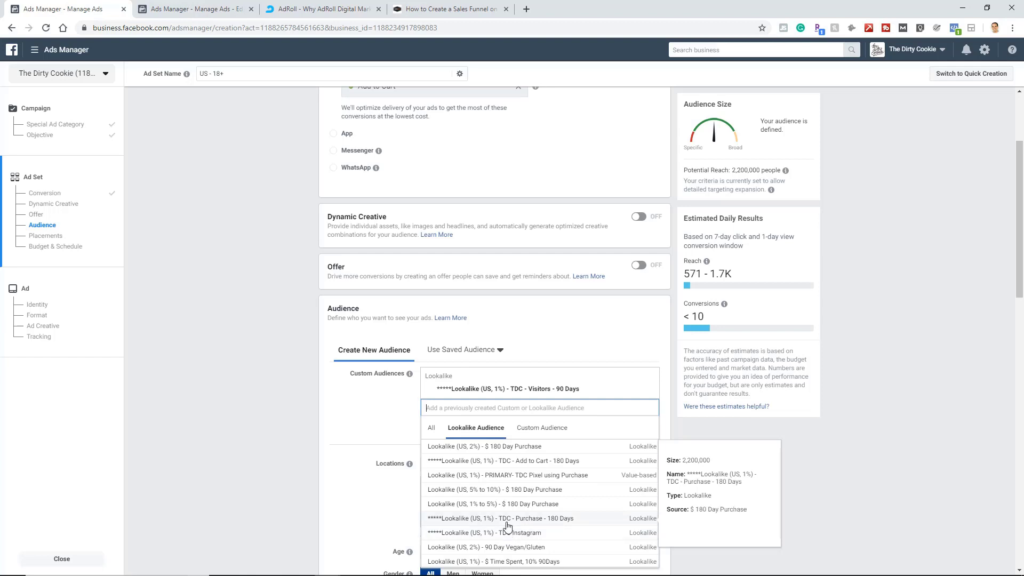
scroll(507, 526, "down", 2)
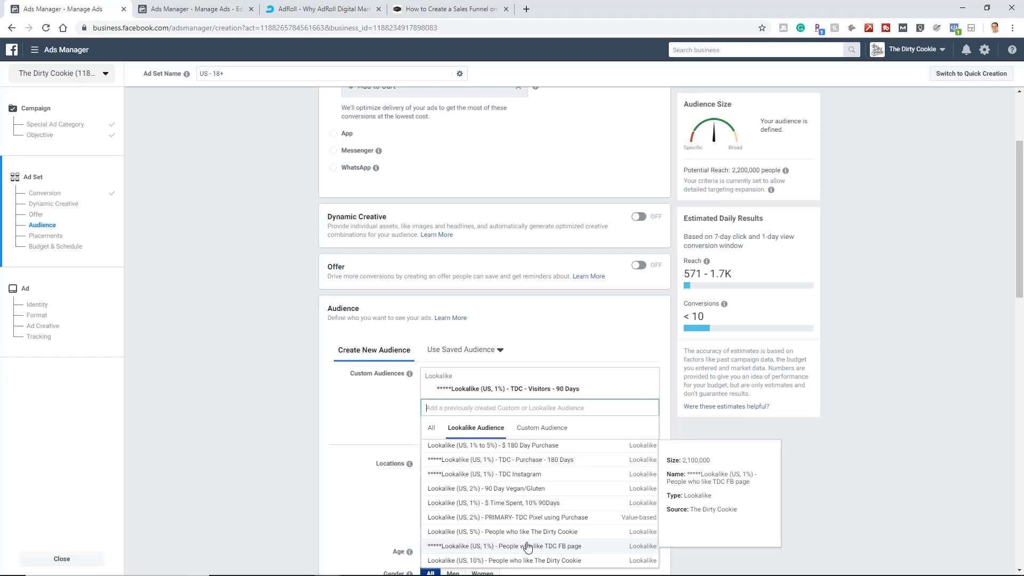
left_click(300, 416)
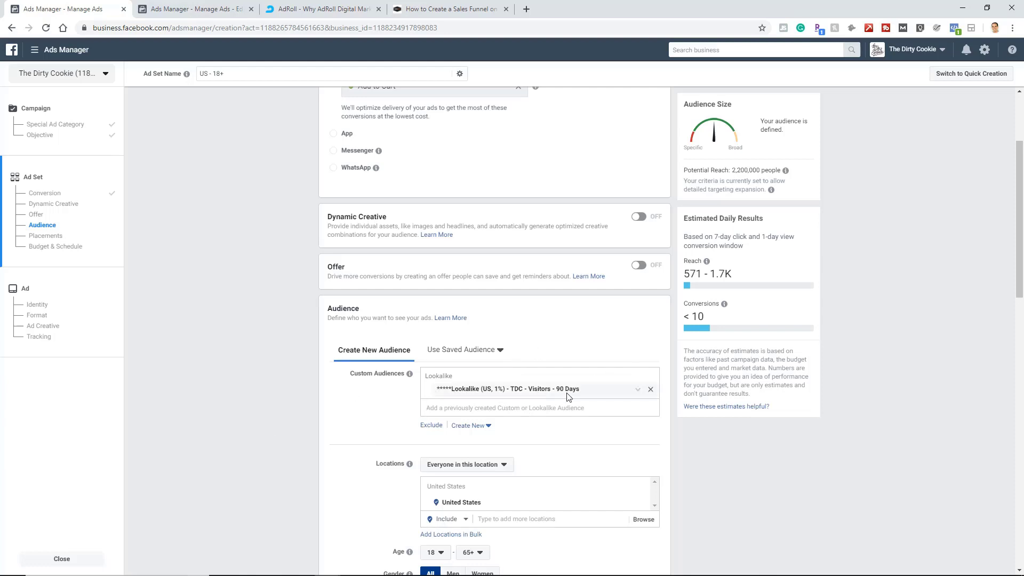
Step: Copy the lookalike audience's name without the asterisks and use it to rename the ad set "Lookalike (US, 1%) - TDC - Visitors - 90 Days"
left_click_drag(596, 391, 453, 393)
key("ctrl+c")
scroll(180, 270, "up", 2)
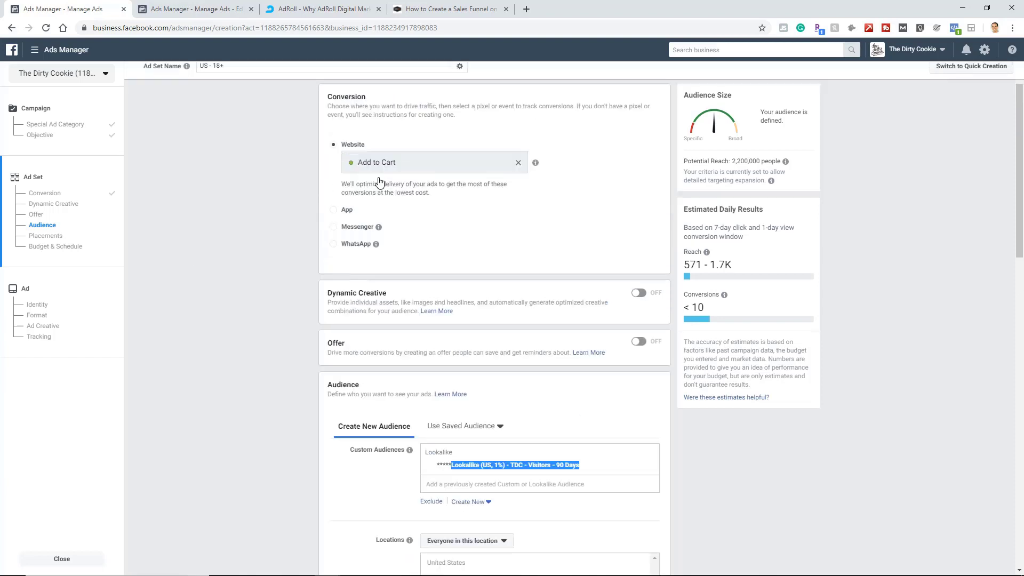
scroll(406, 106, "up", 1)
double_click(438, 93)
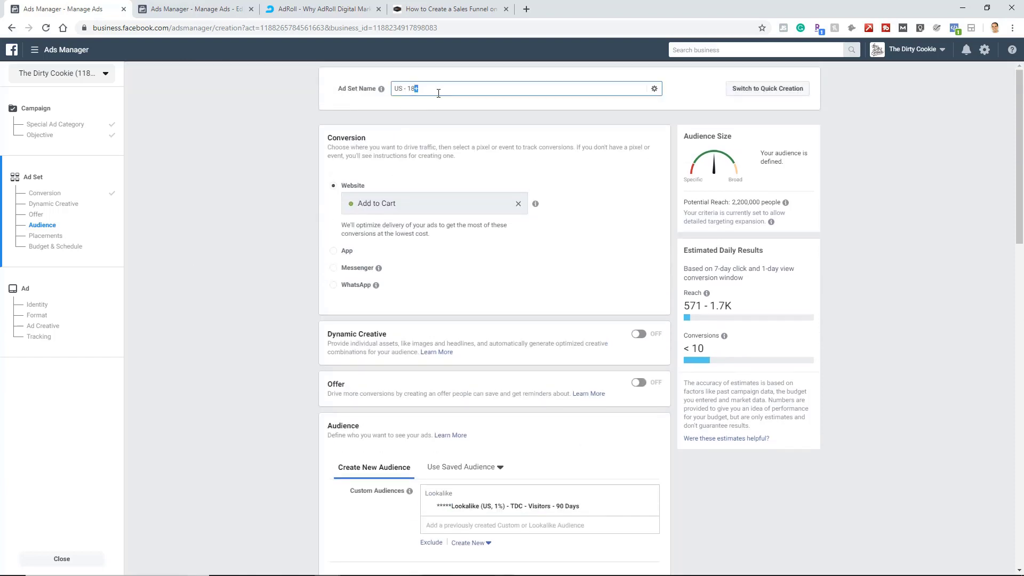
key("ctrl+a")
key("ctrl+v")
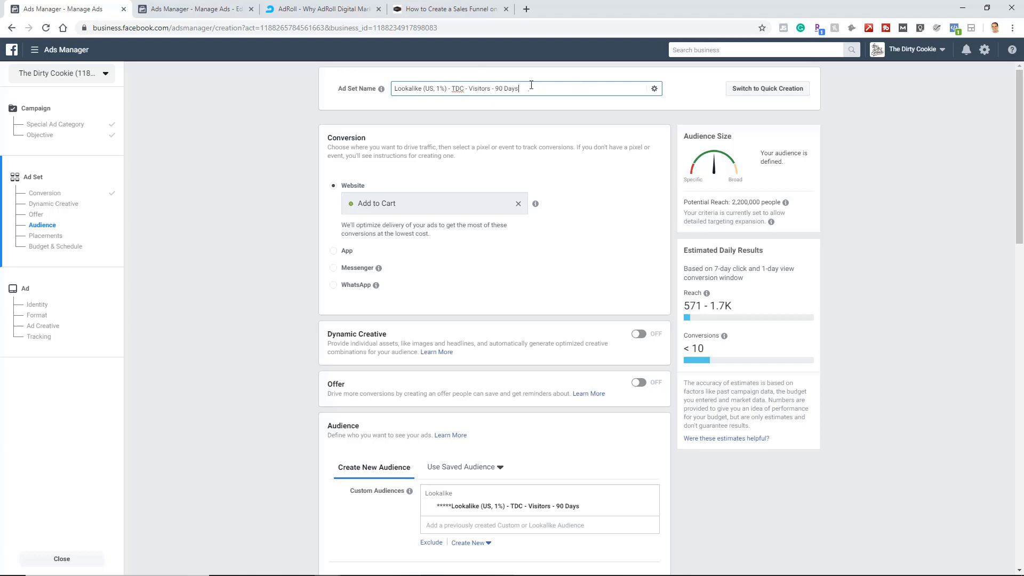
Step: Turn off detailed targeting expansion for the ad set's audience
scroll(245, 229, "down", 1)
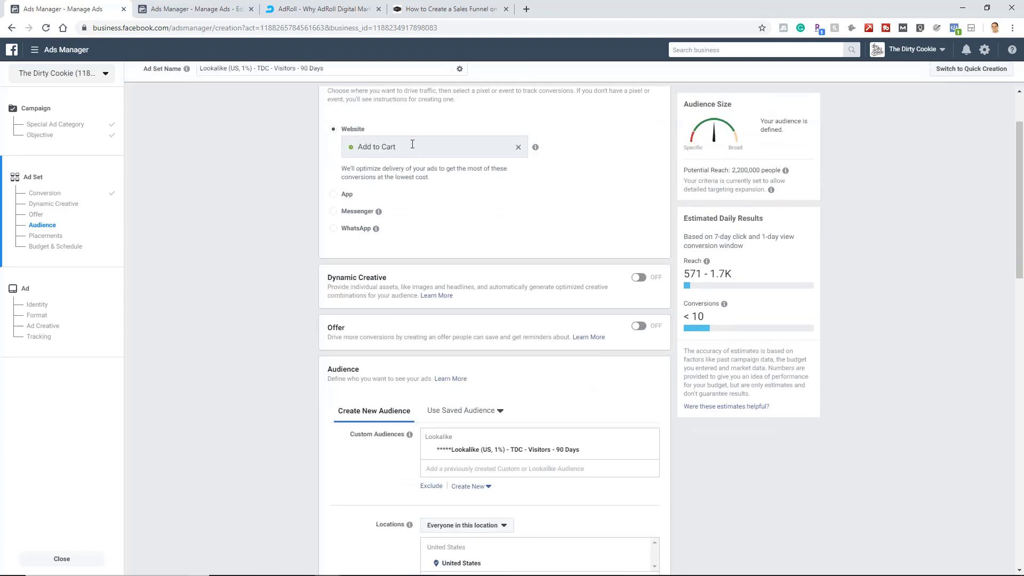
scroll(341, 229, "down", 2)
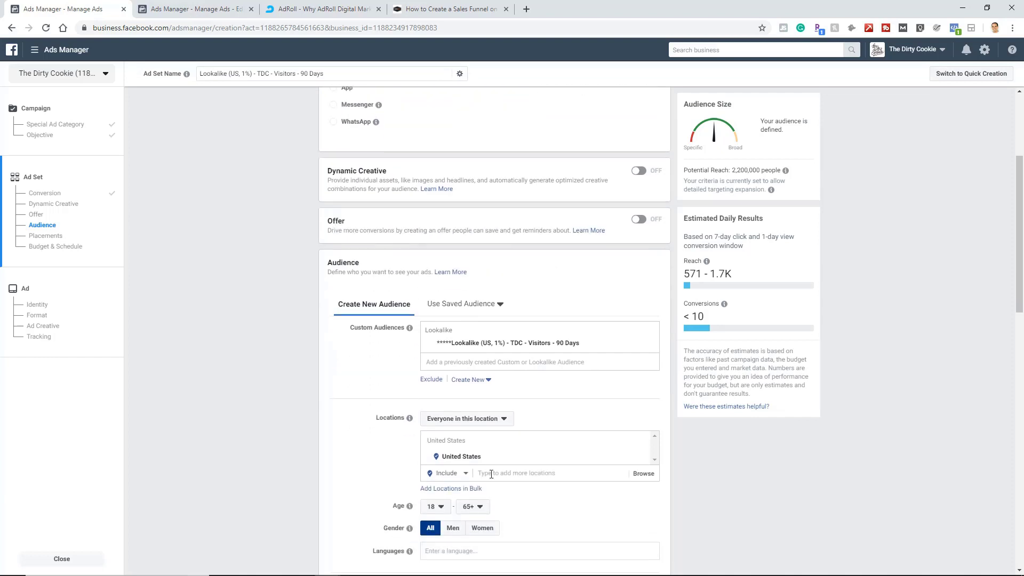
scroll(331, 479, "down", 1)
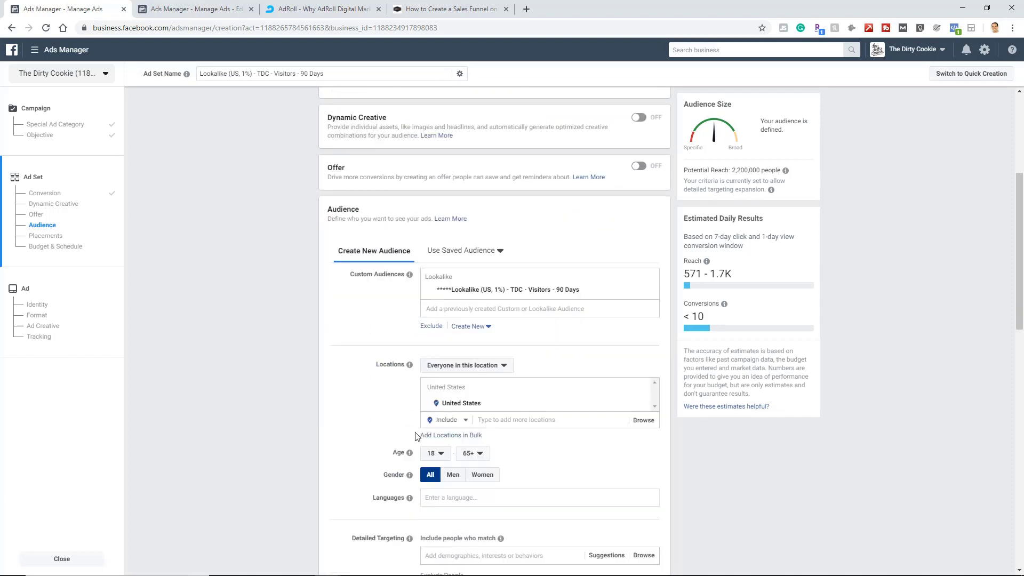
scroll(313, 461, "down", 4)
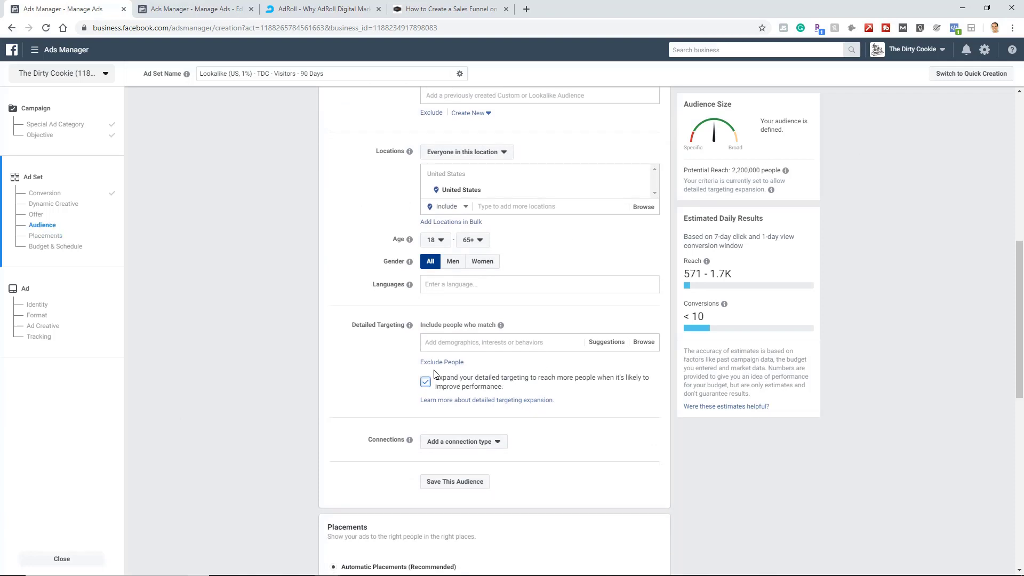
left_click(426, 382)
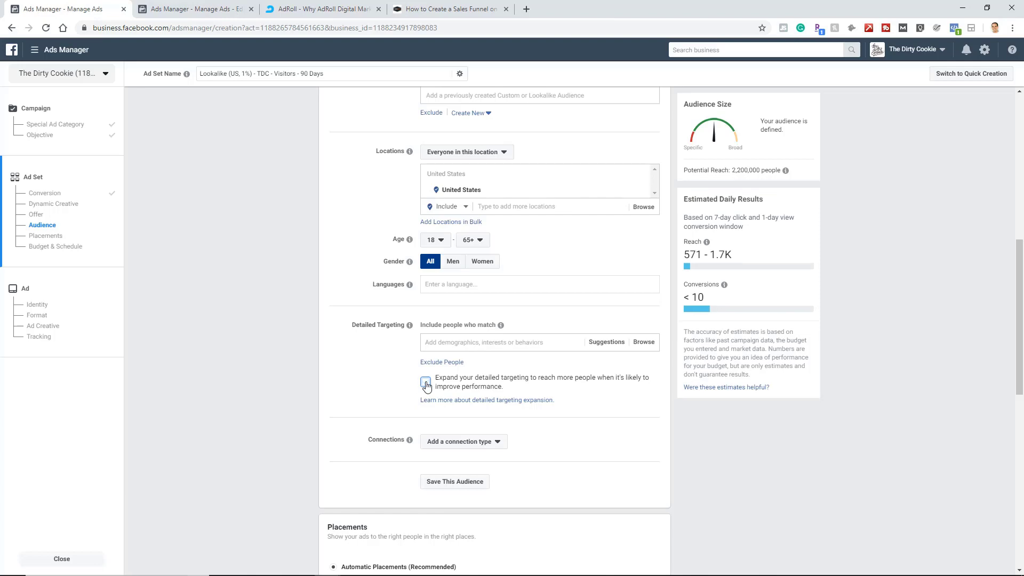
Step: Switch the ad set to manually edited placements and exclude the Audience Network platform
scroll(299, 379, "down", 1)
scroll(300, 383, "down", 1)
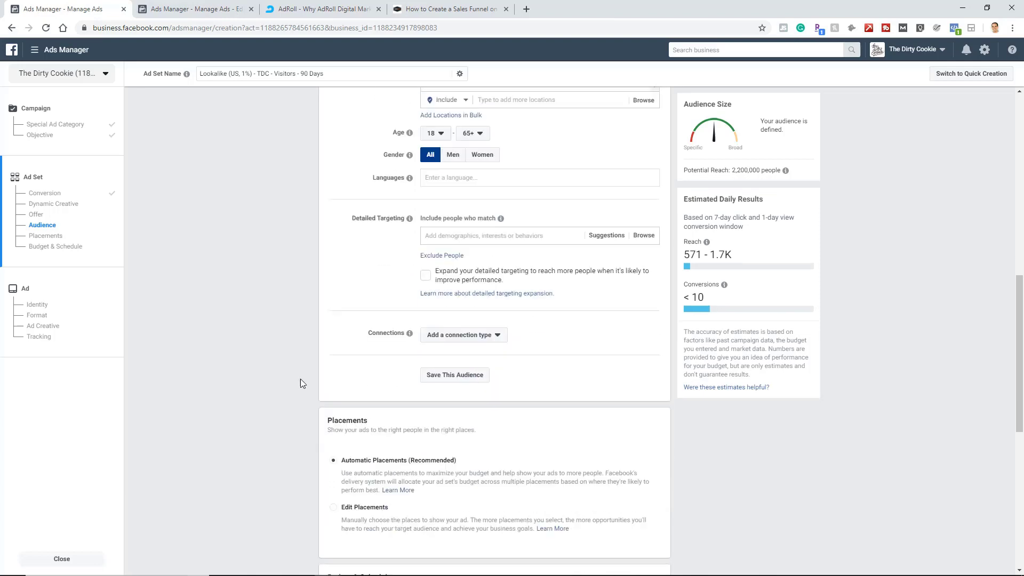
scroll(296, 409, "down", 2)
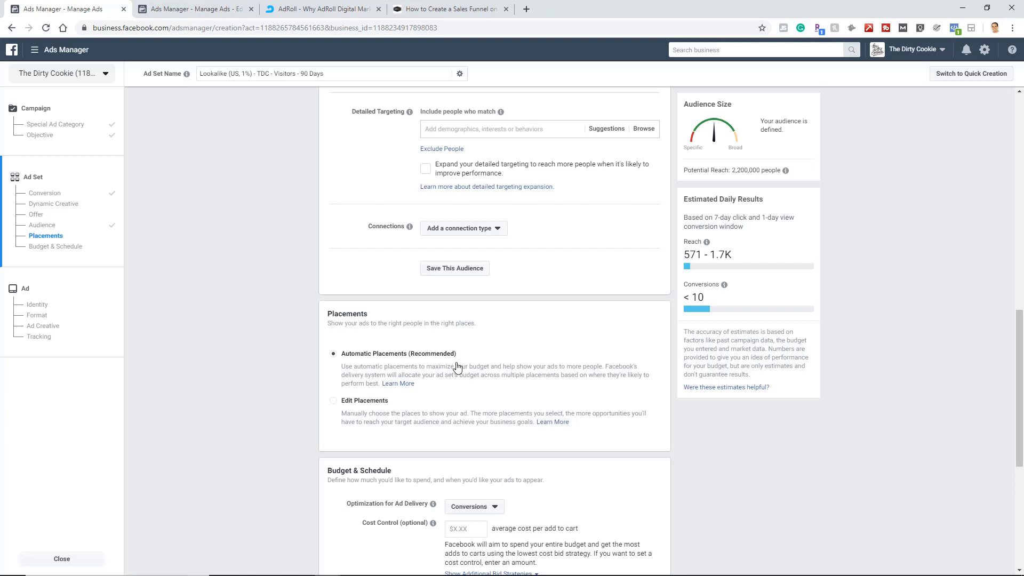
left_click(351, 419)
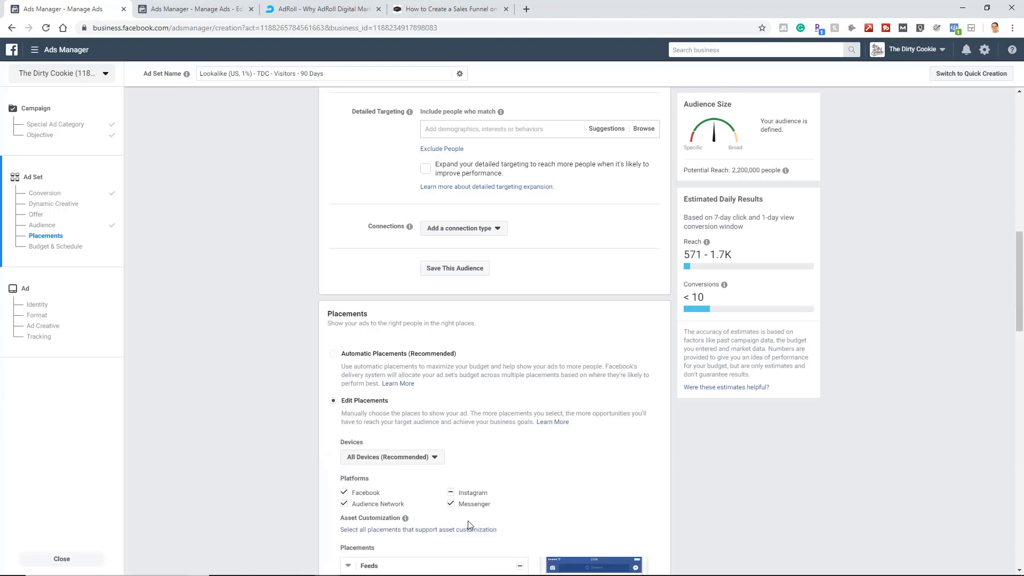
left_click(344, 504)
scroll(483, 365, "down", 2)
scroll(482, 366, "down", 12)
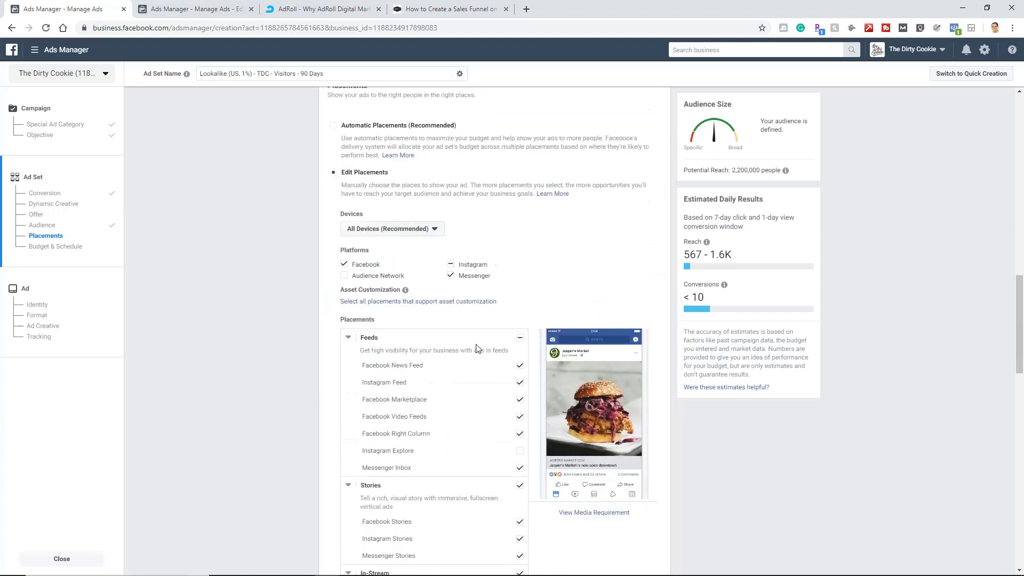
Step: Set the ad set's daily budget to $5.00, then return to its audience settings
scroll(245, 380, "down", 6)
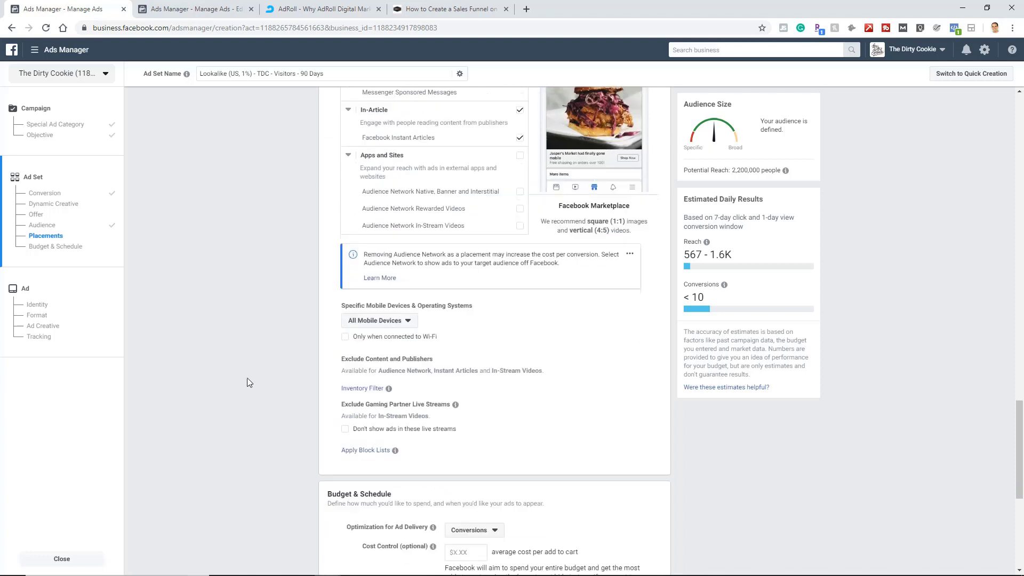
scroll(247, 377, "down", 1)
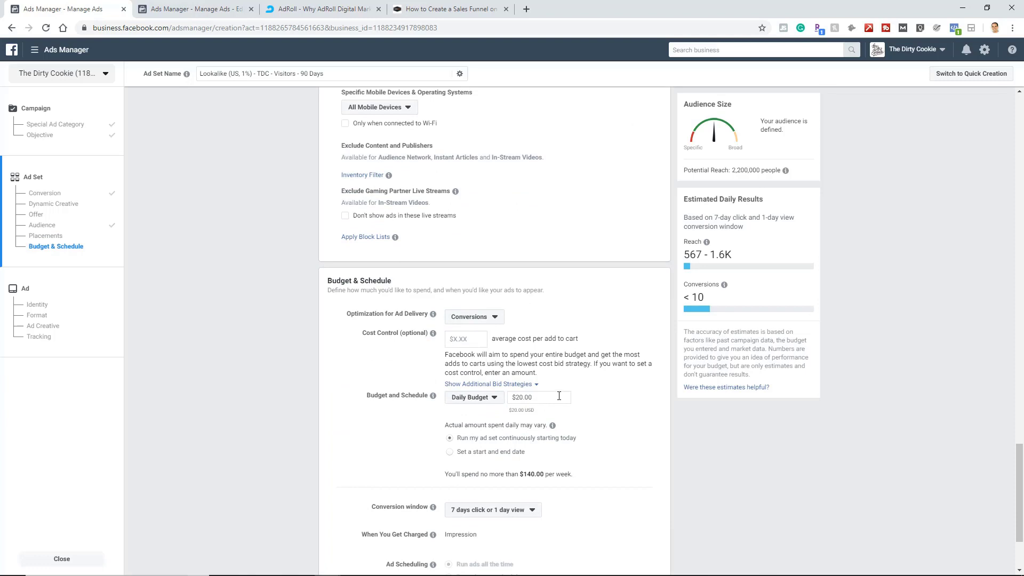
left_click_drag(559, 396, 485, 399)
type("5")
scroll(292, 445, "up", 10)
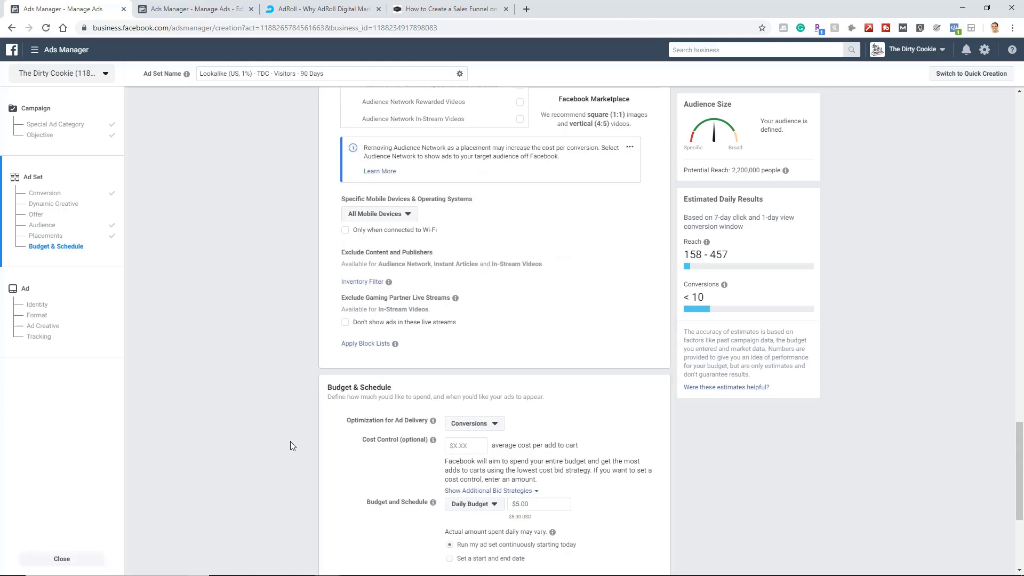
scroll(522, 479, "up", 10)
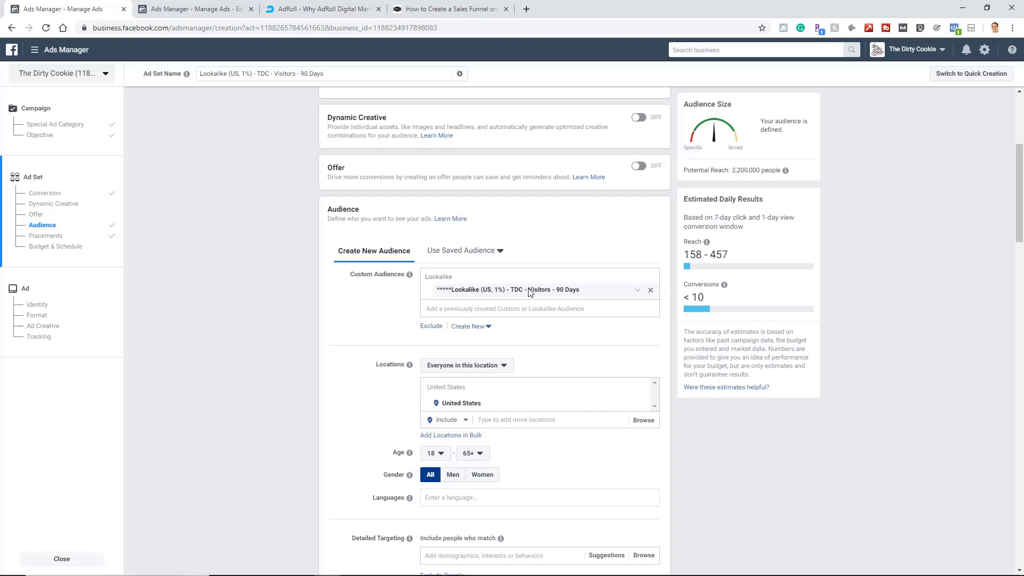
Step: Look through the lookalike audiences available for the ad set without adding another one
scroll(293, 319, "up", 3)
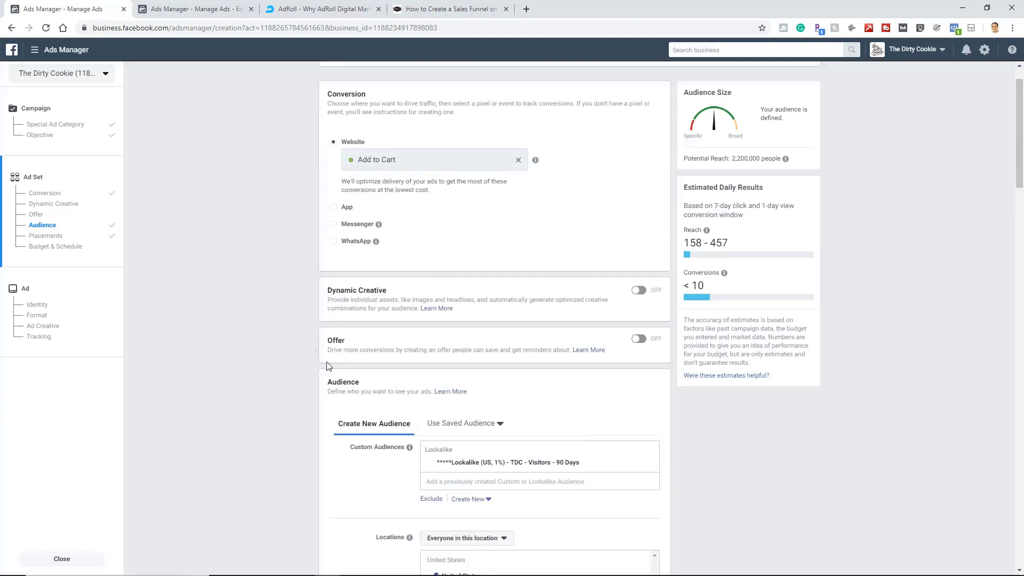
scroll(314, 357, "down", 2)
left_click(565, 411)
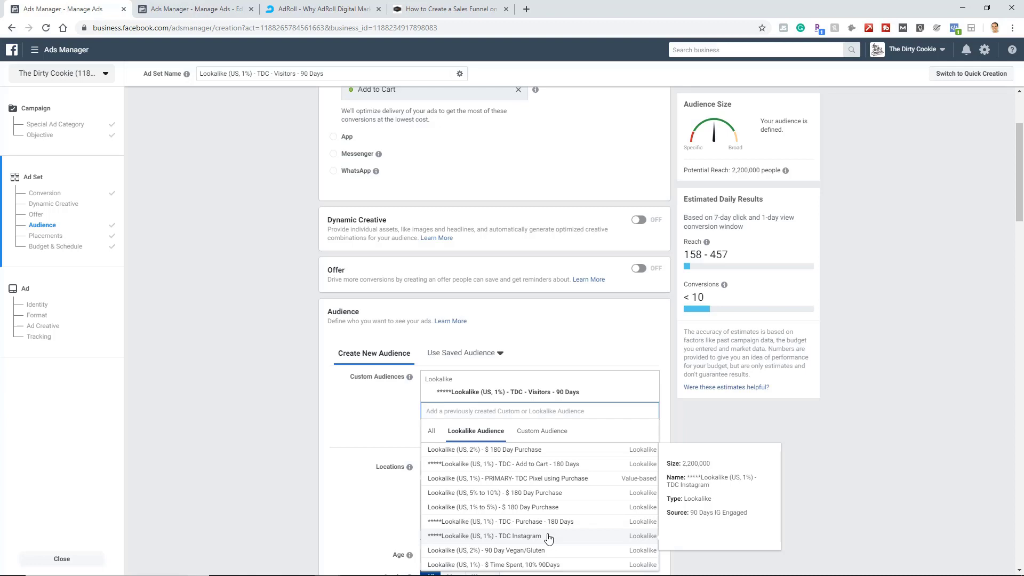
left_click(284, 418)
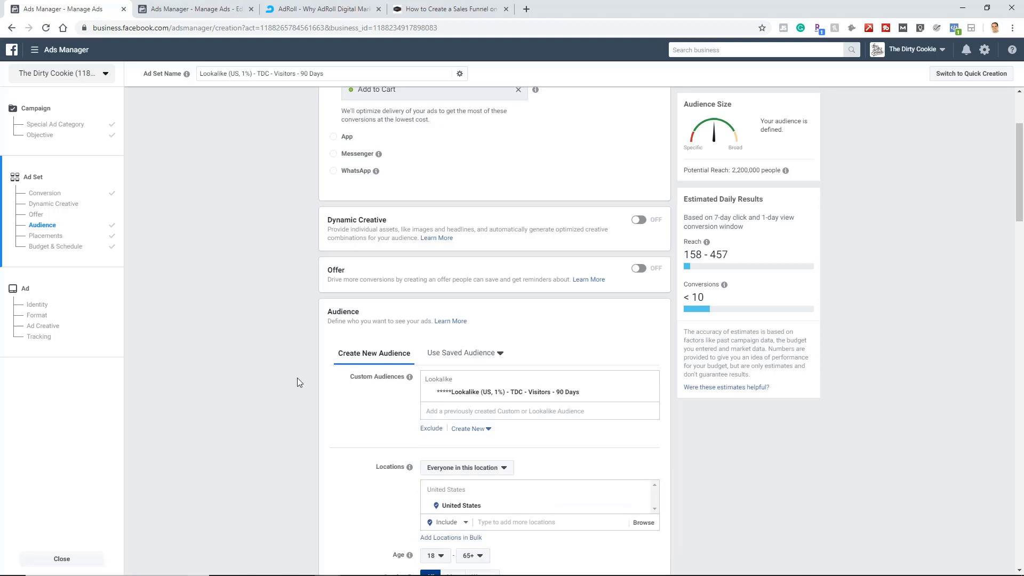
Step: Review the ad set's placements, budget and schedule, and continue to the ad setup
scroll(297, 382, "down", 20)
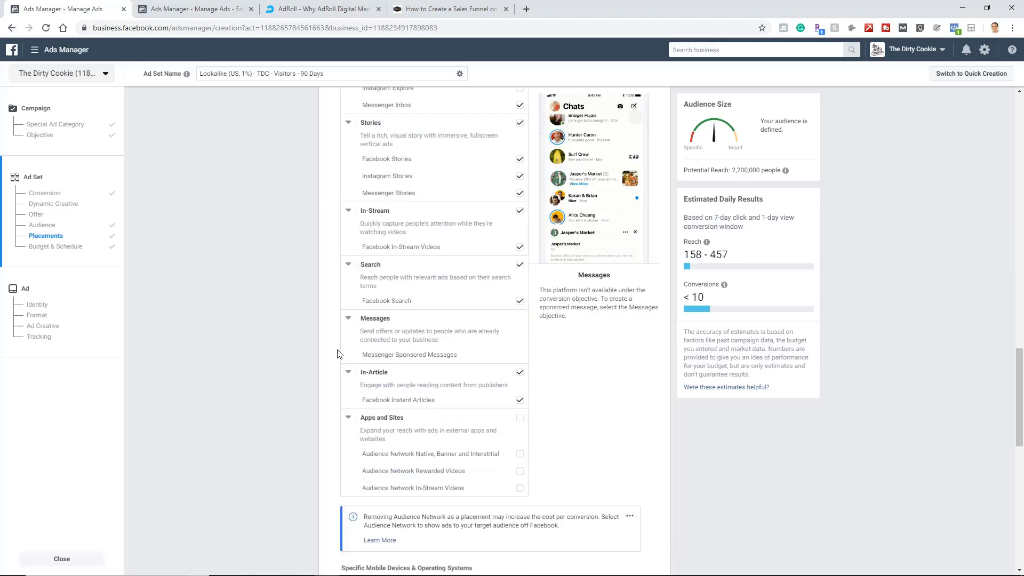
scroll(297, 377, "down", 10)
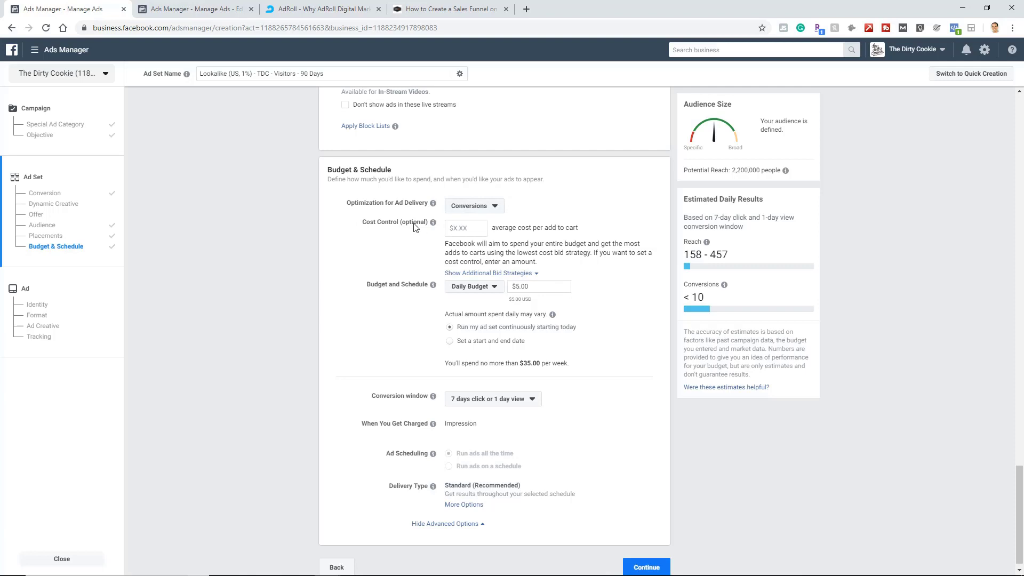
scroll(613, 533, "down", 1)
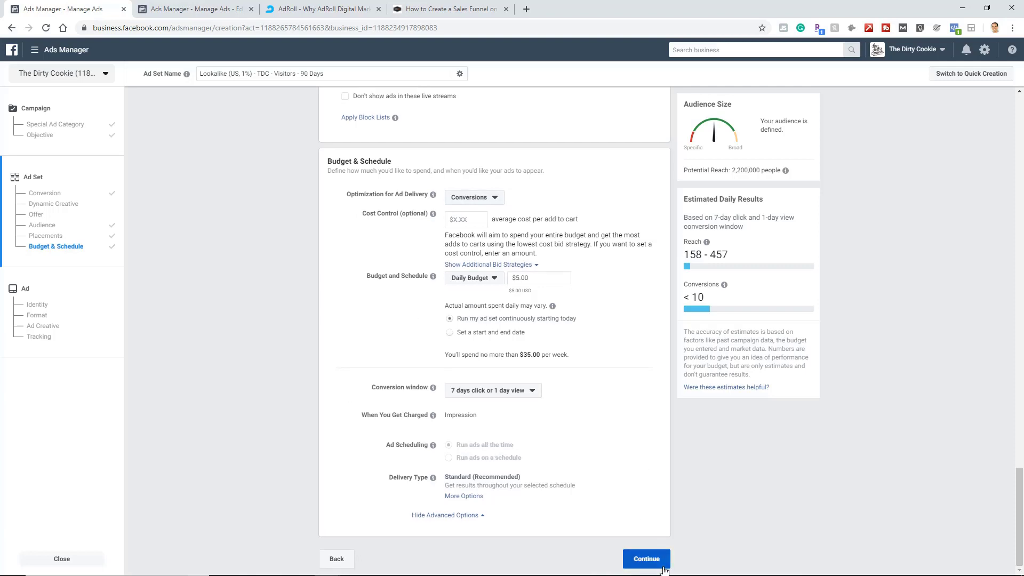
left_click(647, 559)
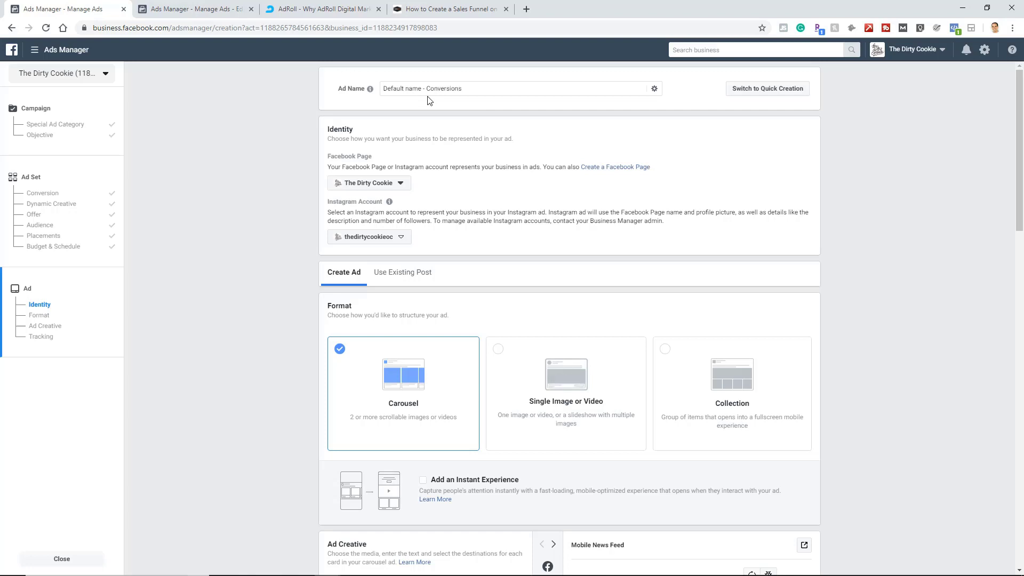
left_click(410, 87)
left_click(441, 89)
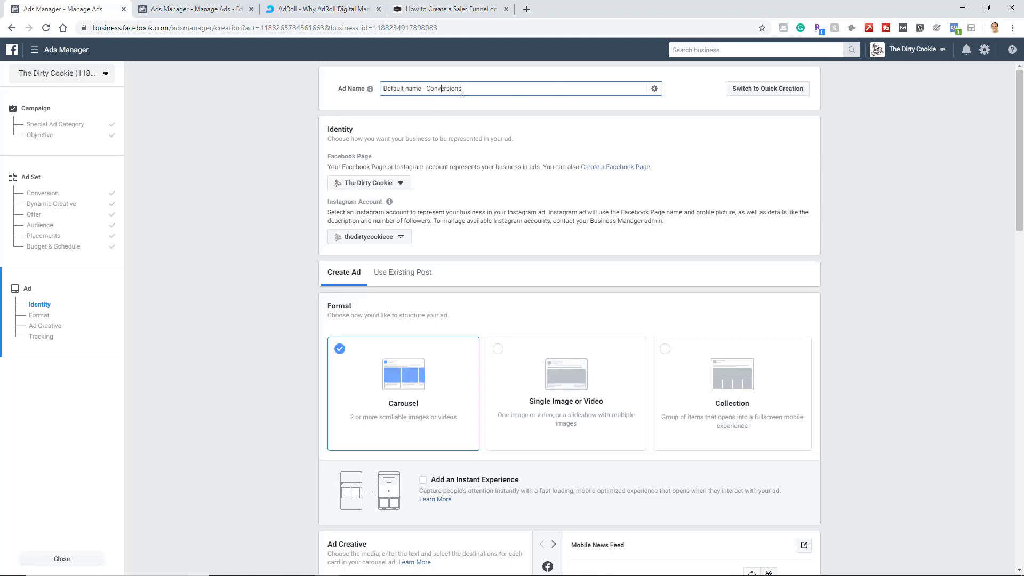
left_click(465, 159)
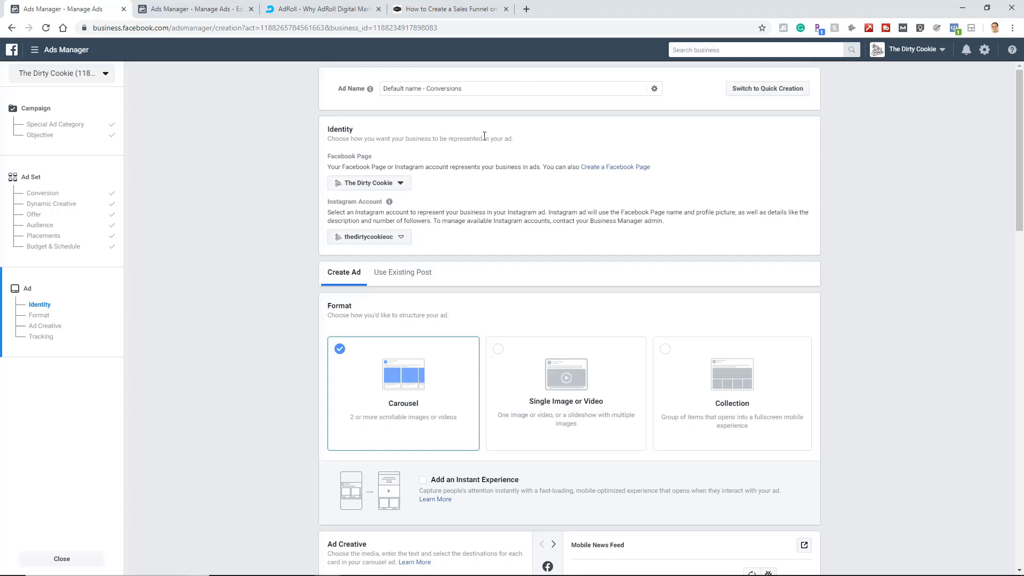
Step: Choose Single Image or Video as the ad's format
scroll(453, 203, "down", 2)
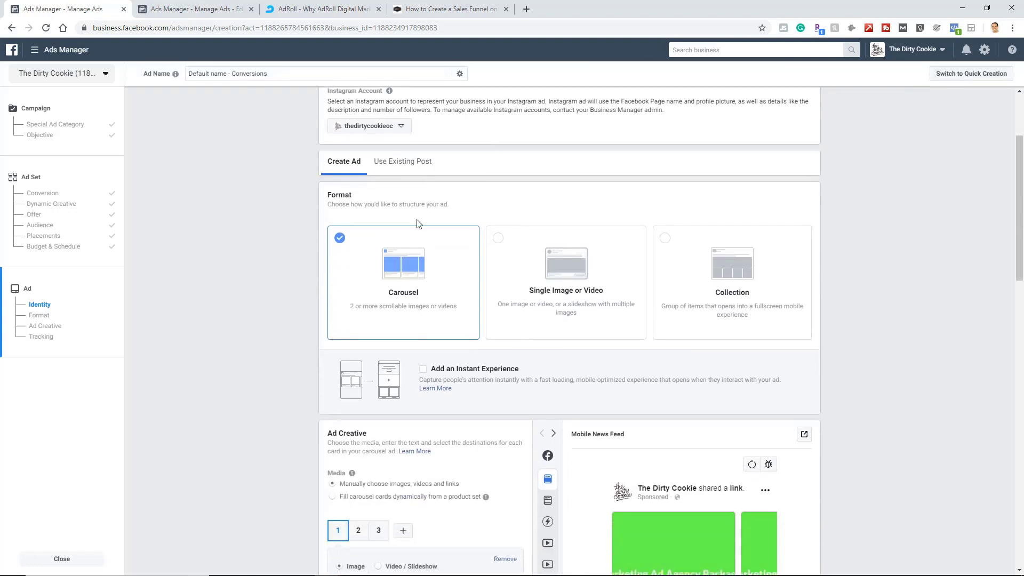
scroll(418, 223, "down", 1)
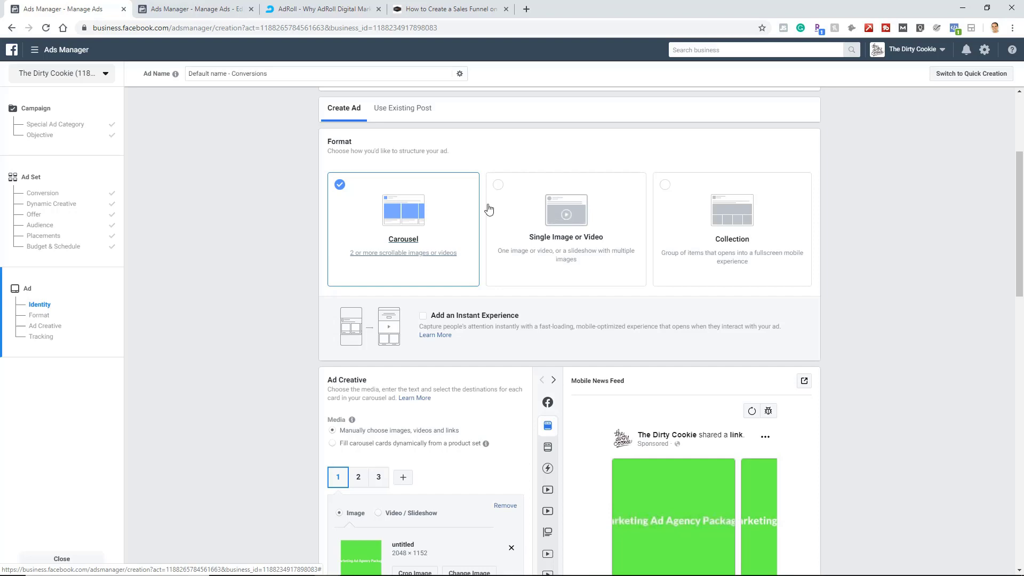
left_click(527, 203)
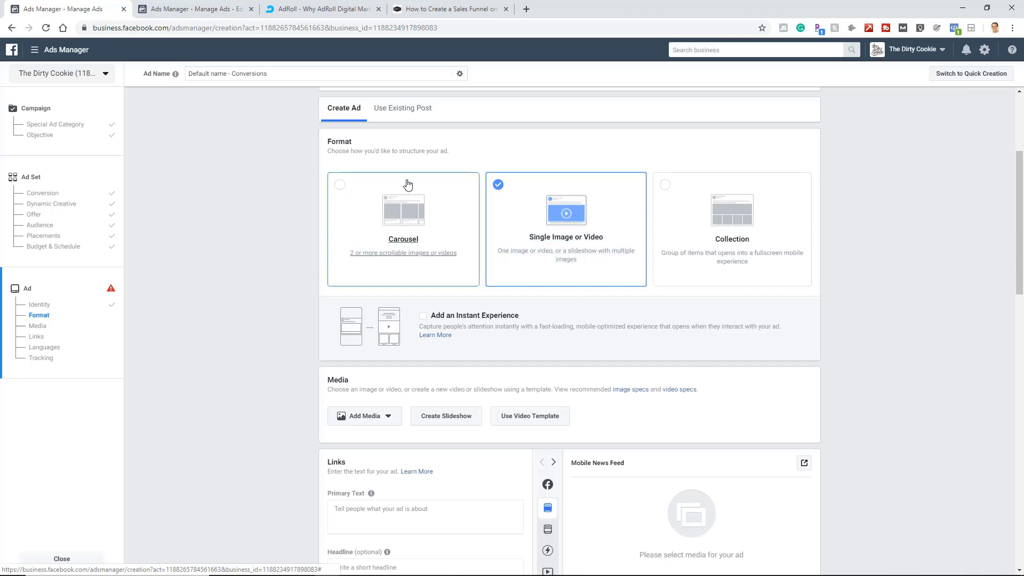
Step: Add the account image cookie_butter_4_pack_720x.jpg as the ad's media
scroll(296, 338, "down", 3)
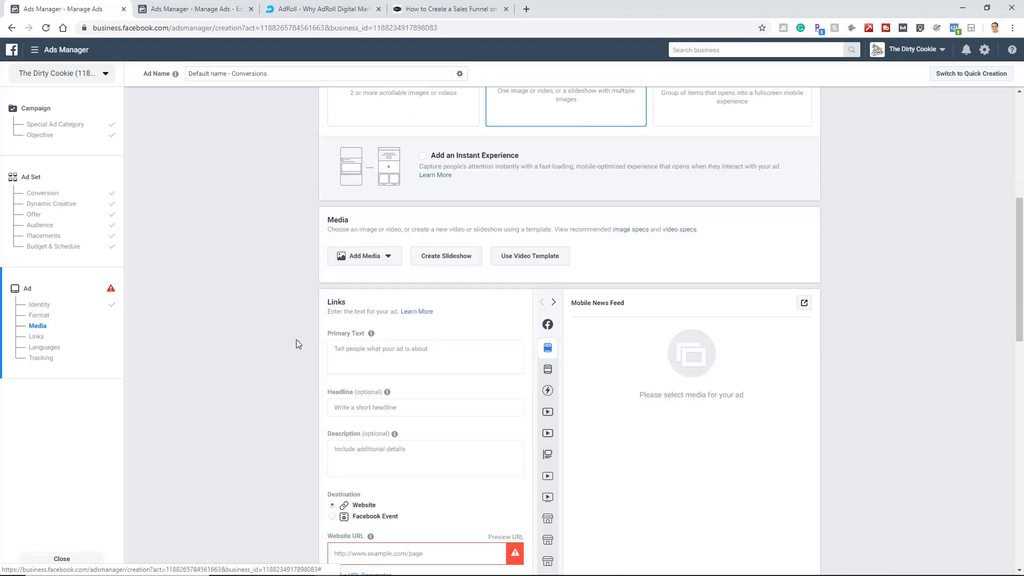
left_click(395, 260)
left_click(371, 281)
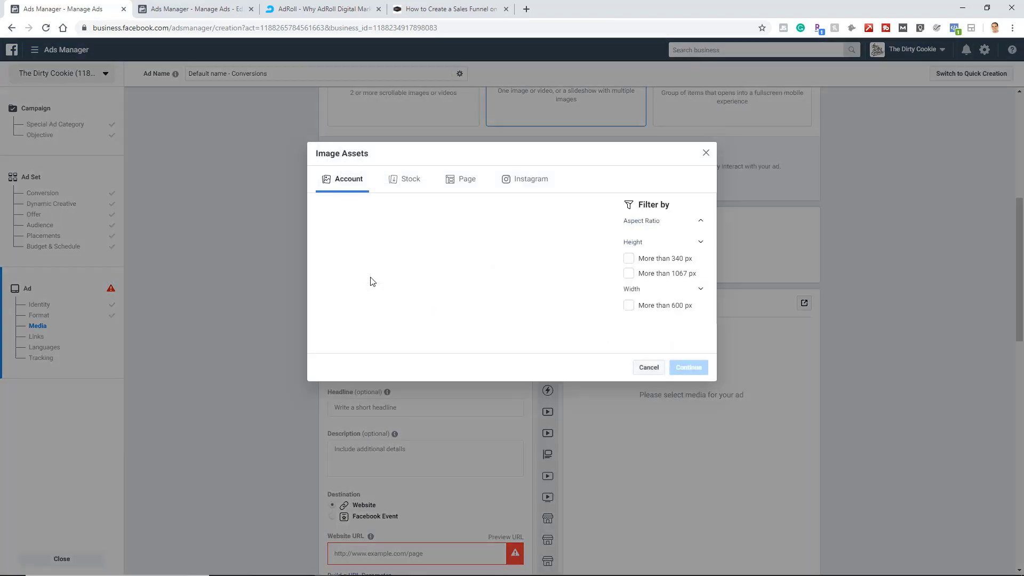
left_click(399, 209)
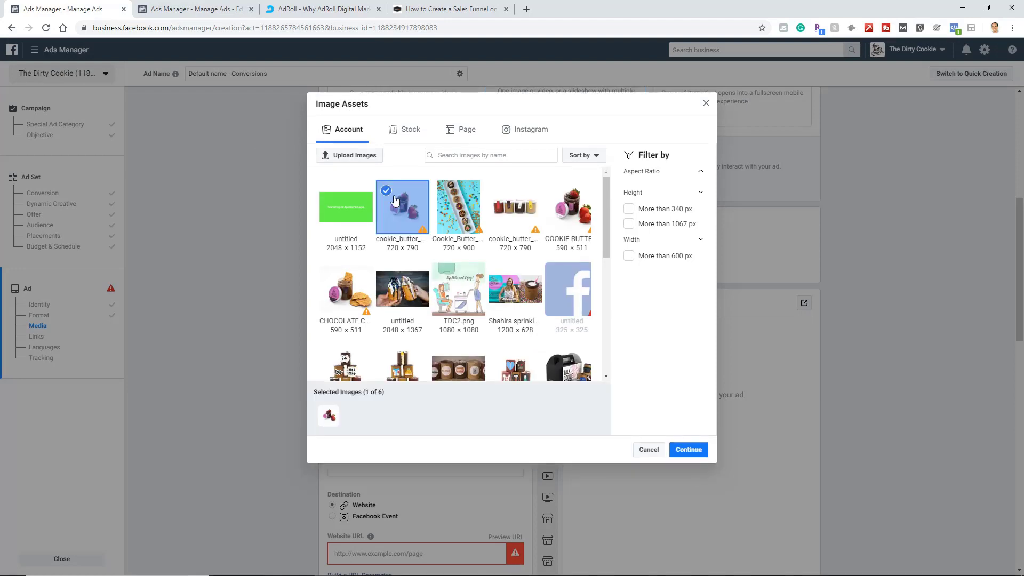
left_click(398, 209)
left_click(404, 229)
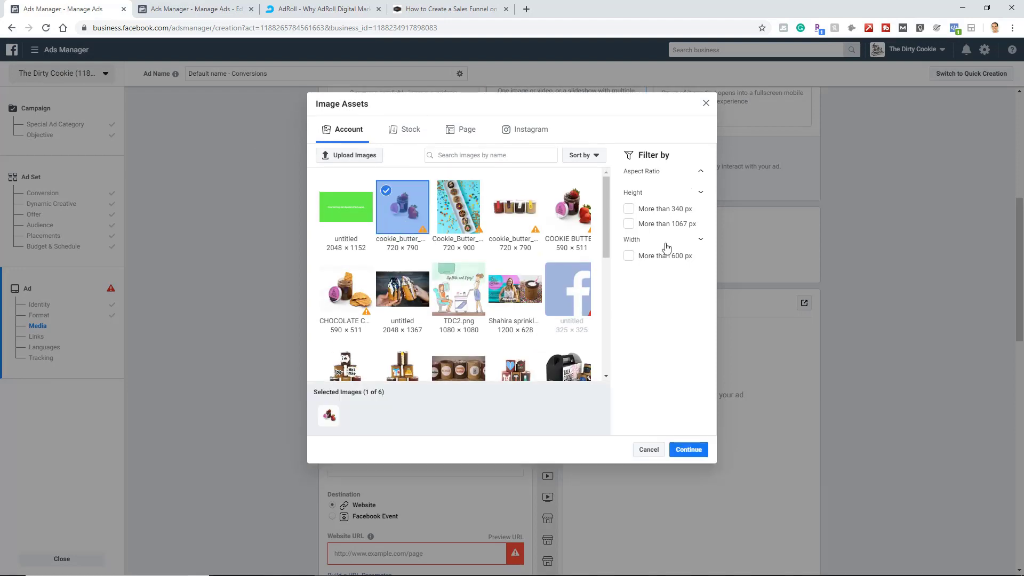
left_click(702, 449)
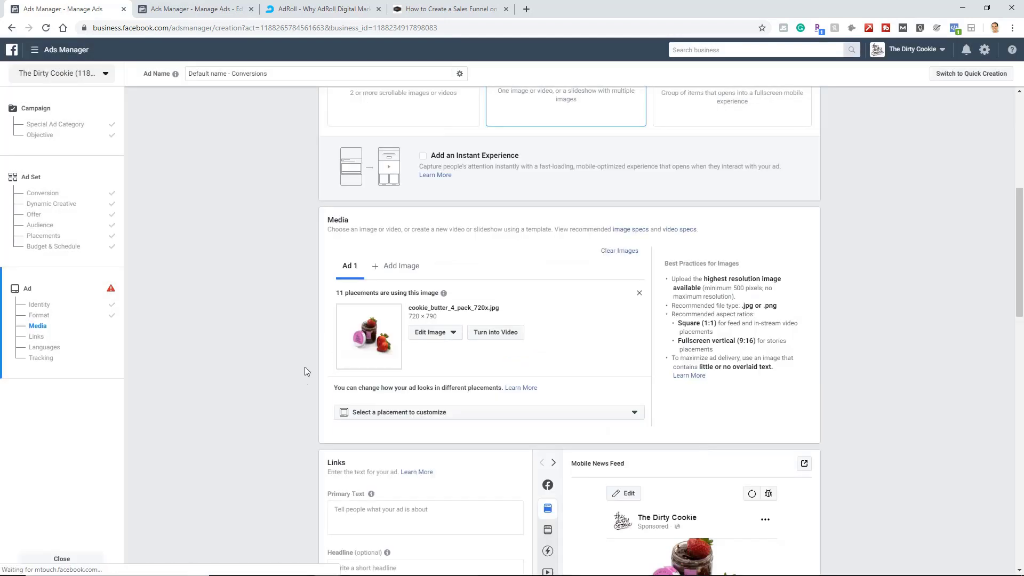
Step: Add three more account images as ad variations: Cookie_Butter_Bar_720x.jpg, the 720 × 790 row of cookie butter jars, and CHOCOLATE CHIP COOKIE BUTTER.jpg
scroll(291, 338, "down", 1)
scroll(286, 340, "down", 2)
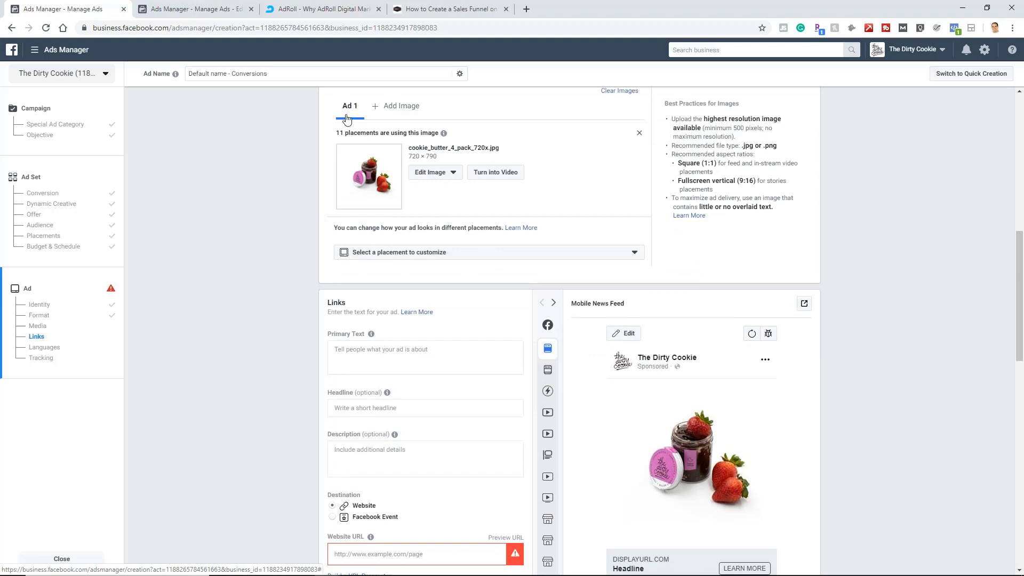
left_click(396, 110)
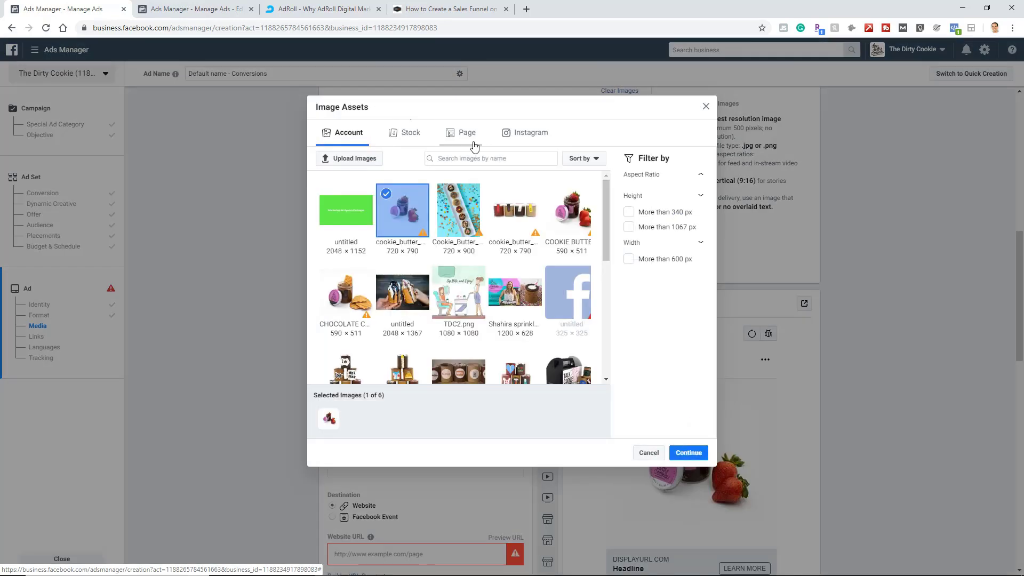
left_click(479, 225)
left_click(502, 224)
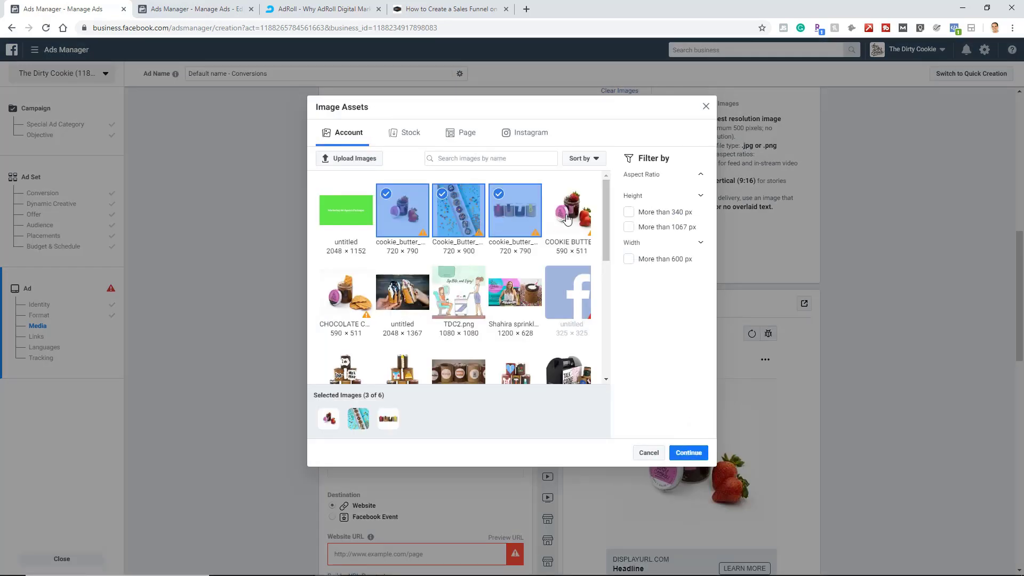
left_click(343, 300)
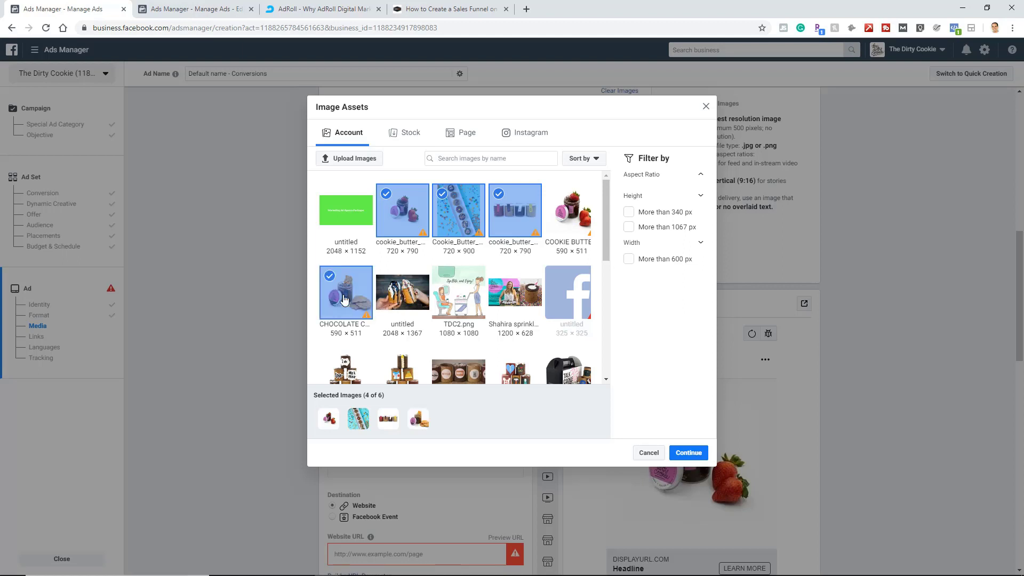
left_click(685, 453)
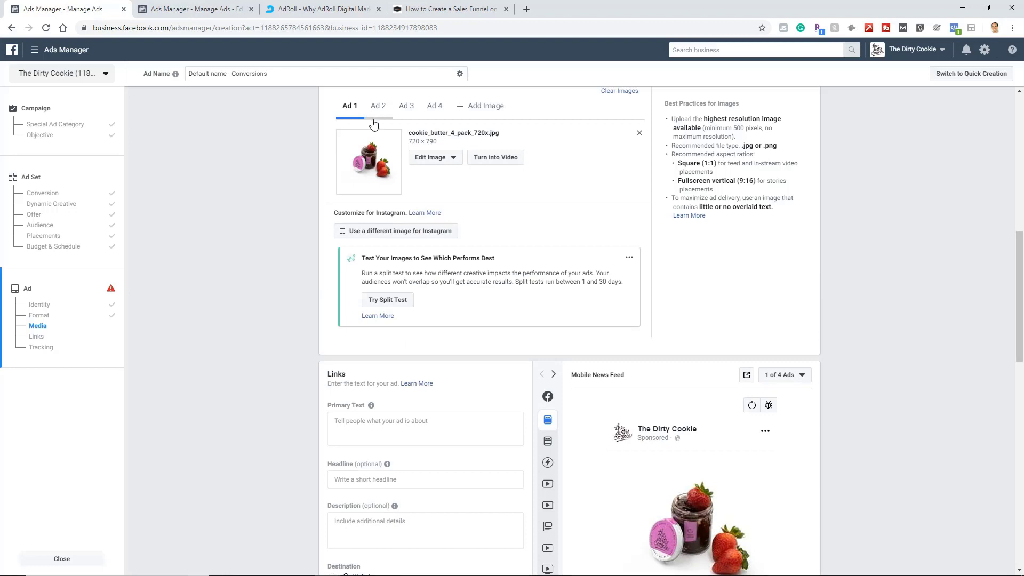
Step: Go through the ad variations' images and turn on automatic square cropping for Ad 4's chocolate chip cookie butter image
left_click(378, 107)
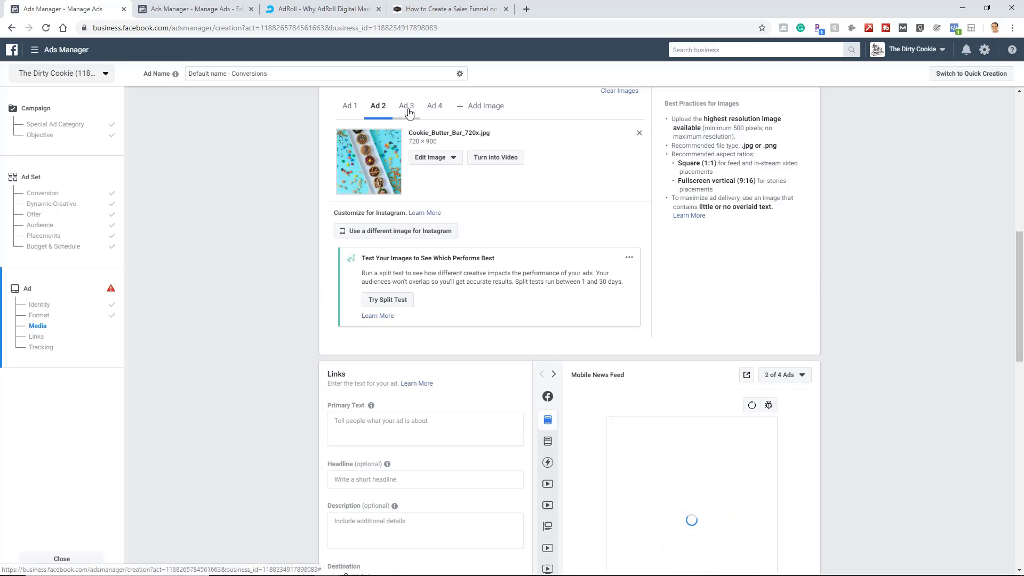
left_click(408, 109)
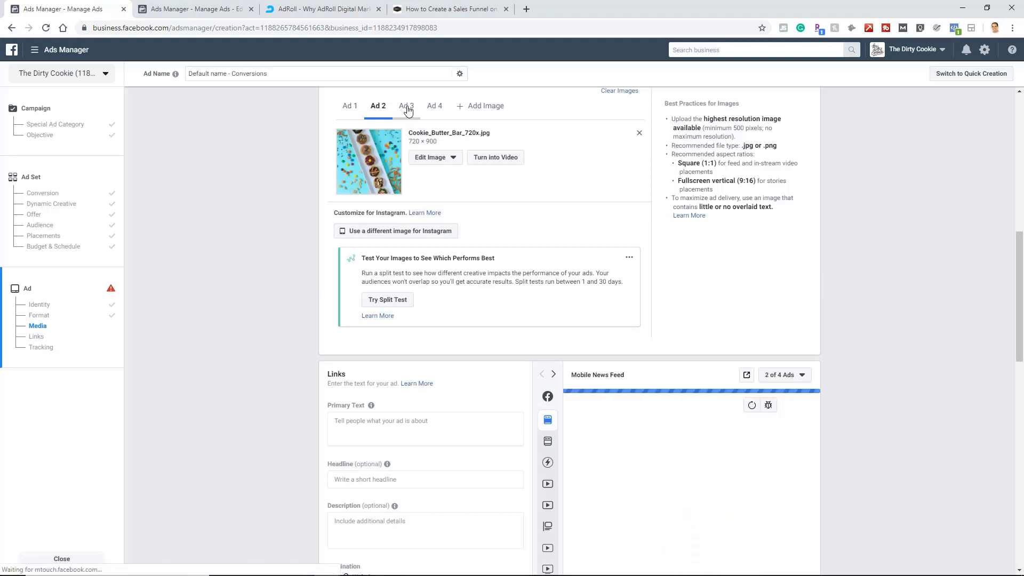
left_click(434, 110)
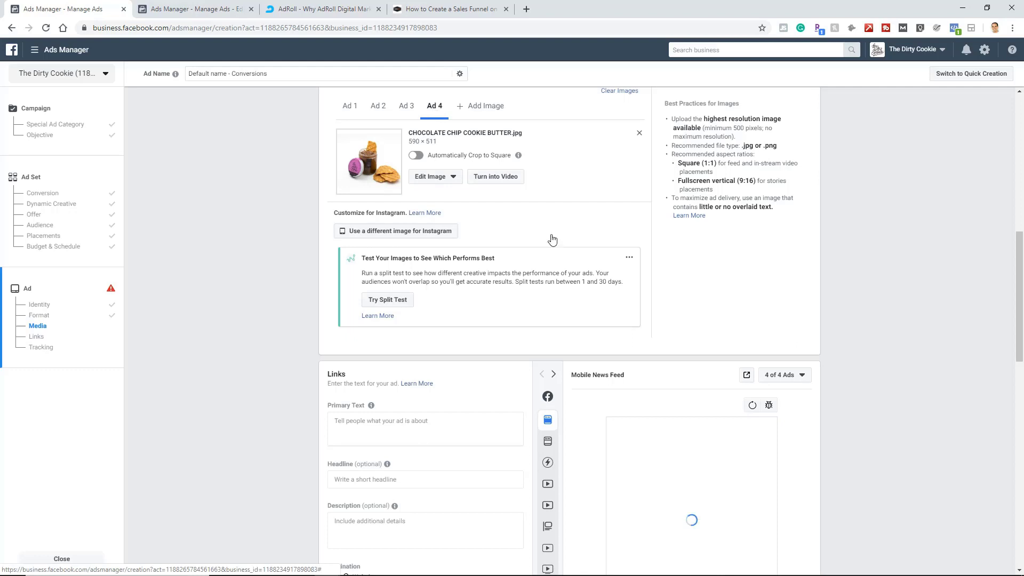
left_click(415, 155)
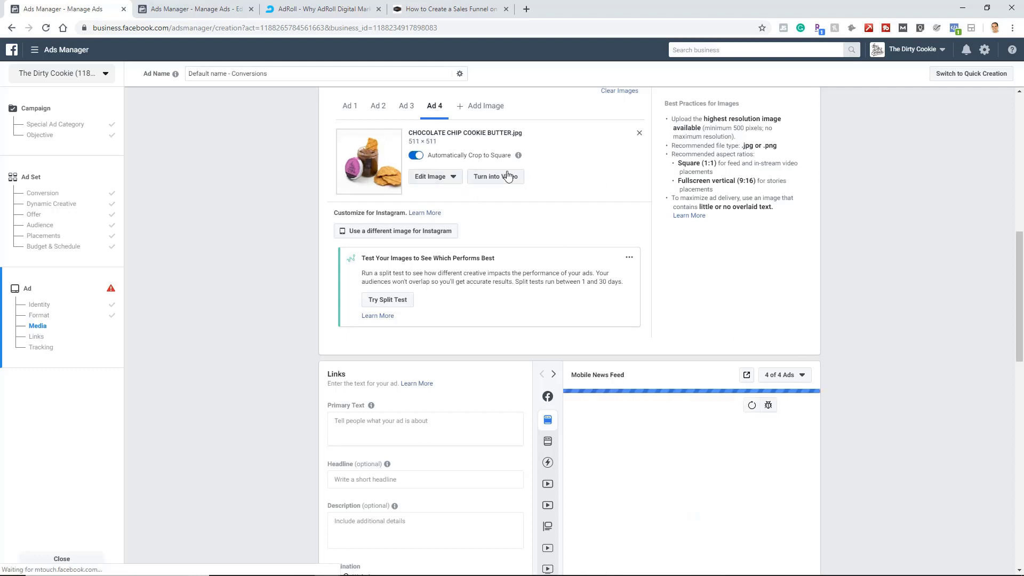
left_click(454, 177)
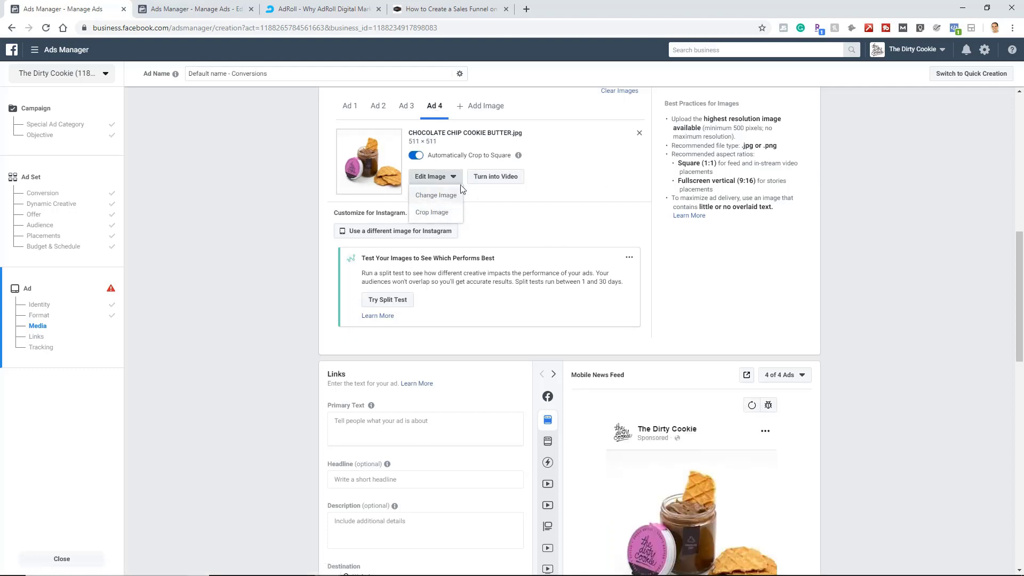
scroll(617, 166, "up", 3)
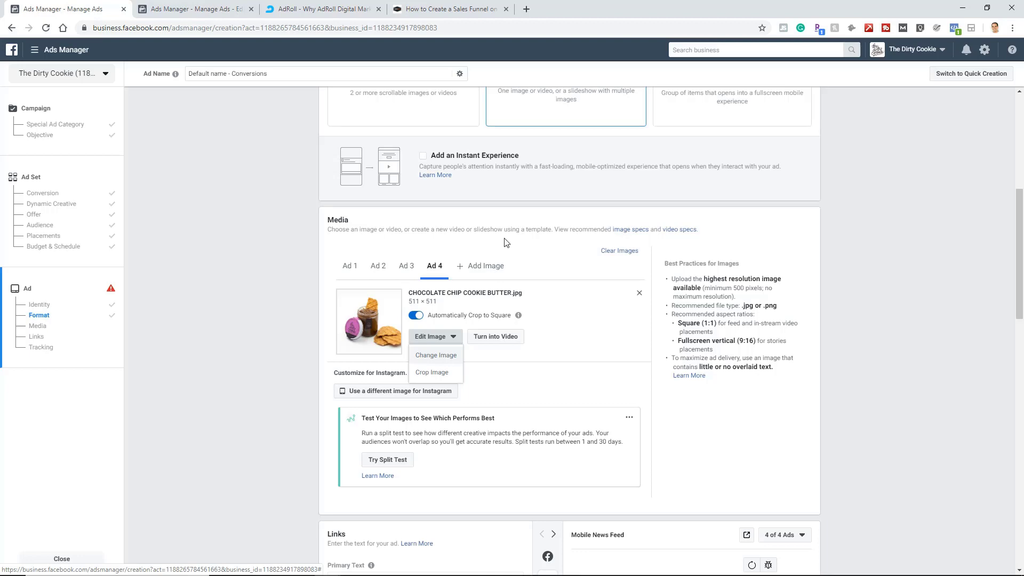
Step: Select Shop Now as the call to action for the cookie butter ad
scroll(267, 293, "down", 7)
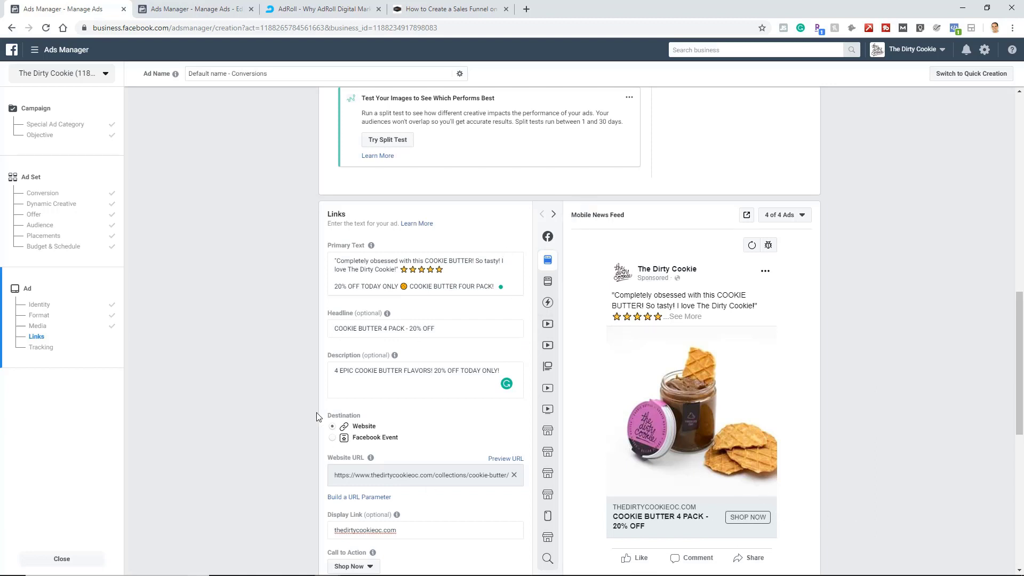
scroll(318, 415, "down", 2)
left_click(368, 459)
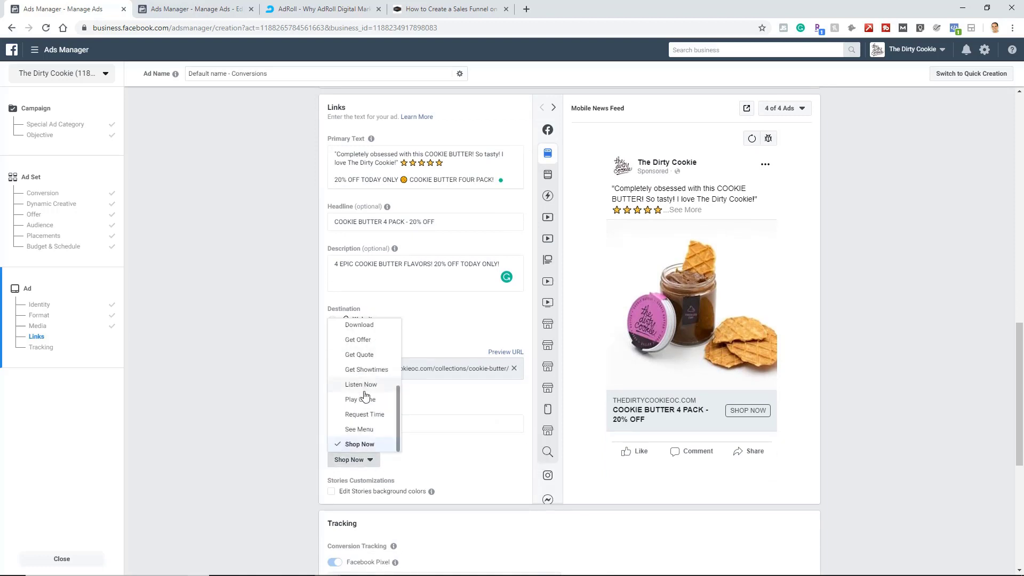
left_click(389, 445)
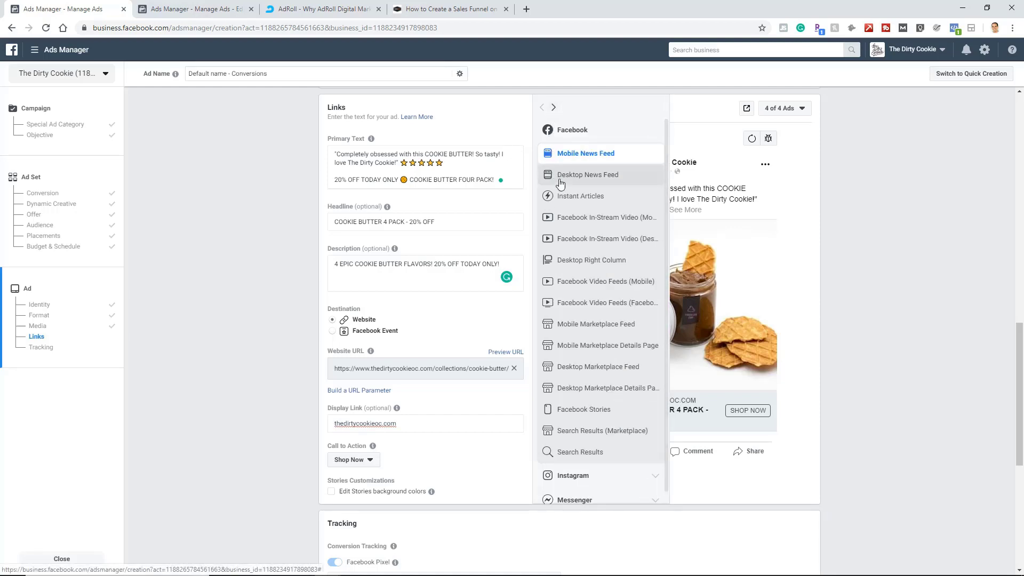
Step: Preview Ad 4 in the Desktop News Feed placement and review its media and text
left_click(567, 175)
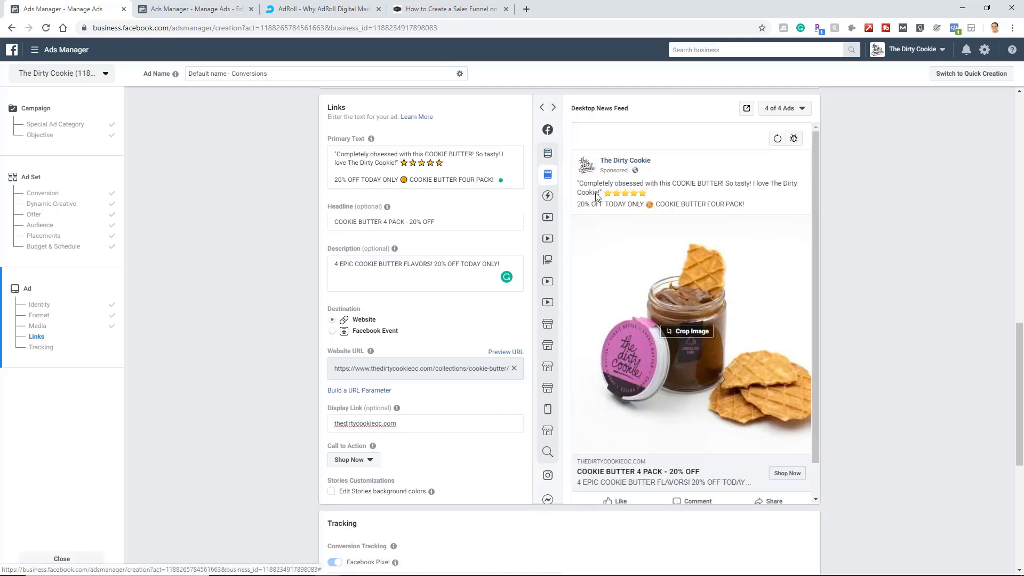
mouse_move(548, 198)
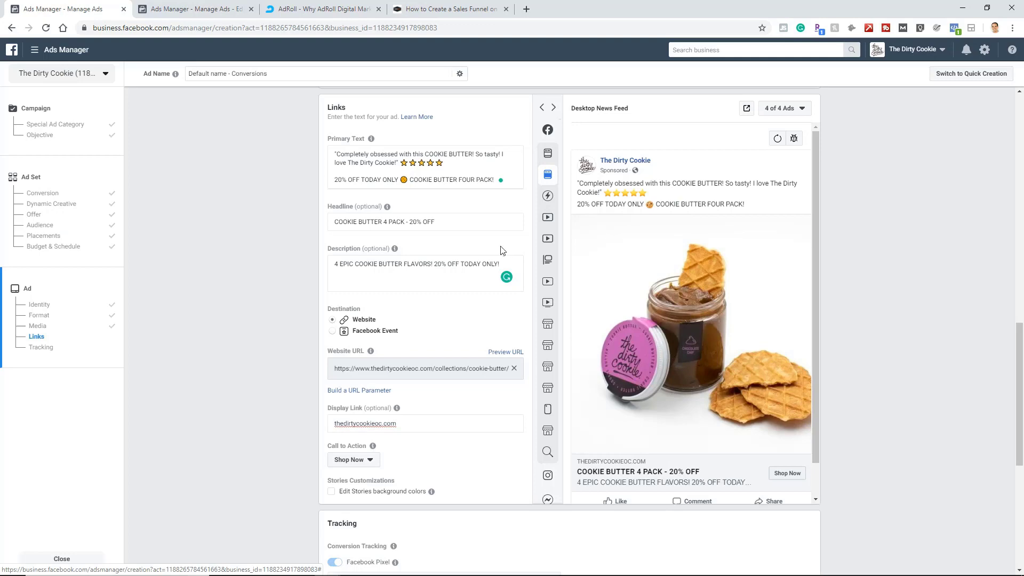
scroll(421, 437, "up", 6)
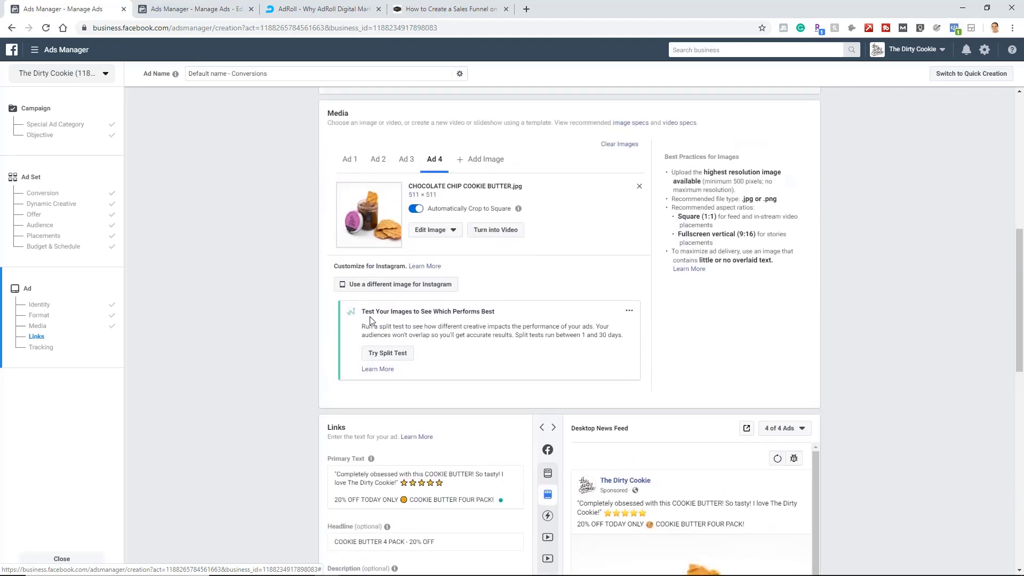
scroll(452, 392, "down", 4)
scroll(452, 393, "up", 3)
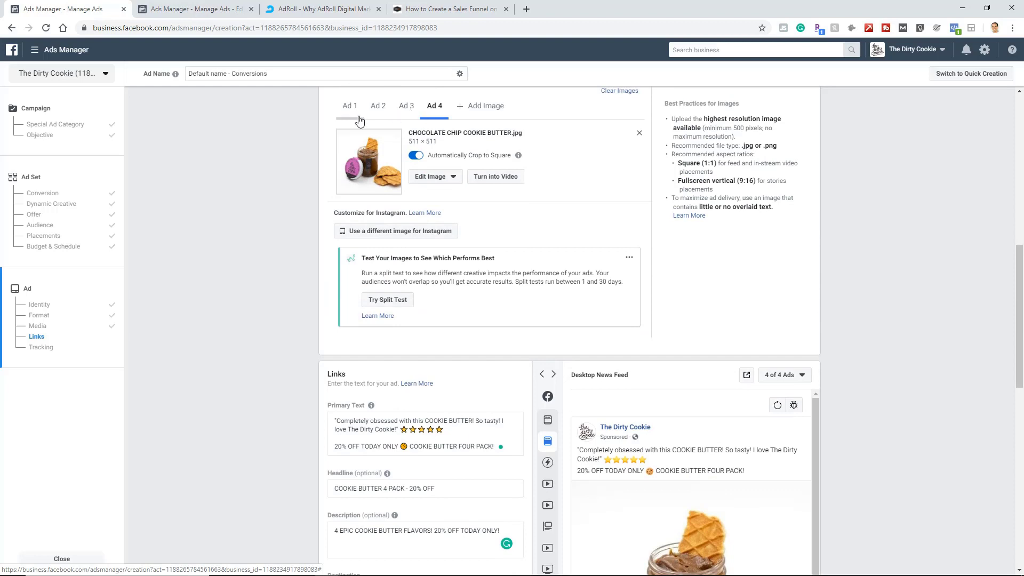
Step: Preview Ads 1, 2 and 3 in turn in the Mobile News Feed placement
left_click(803, 375)
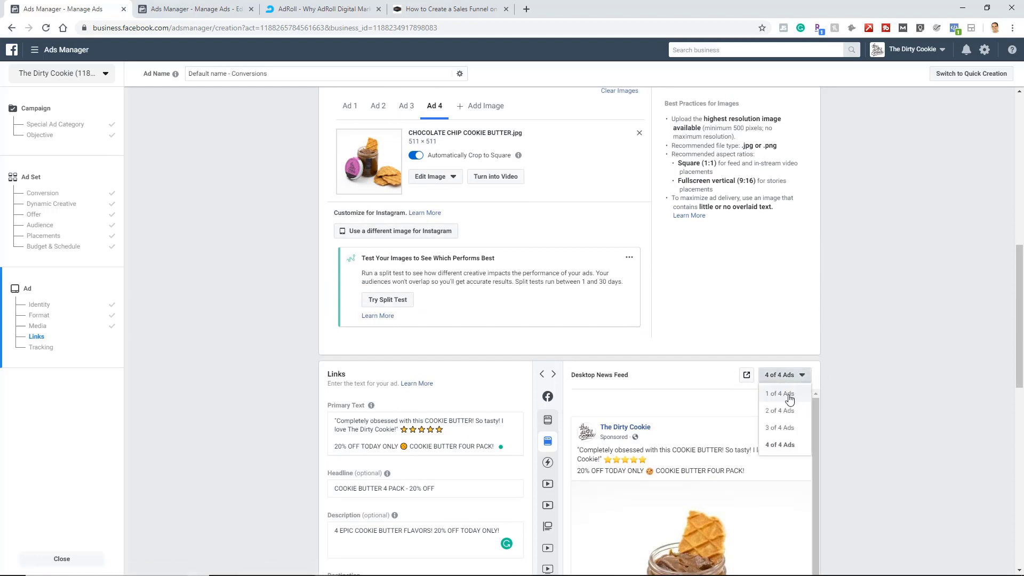
left_click(790, 396)
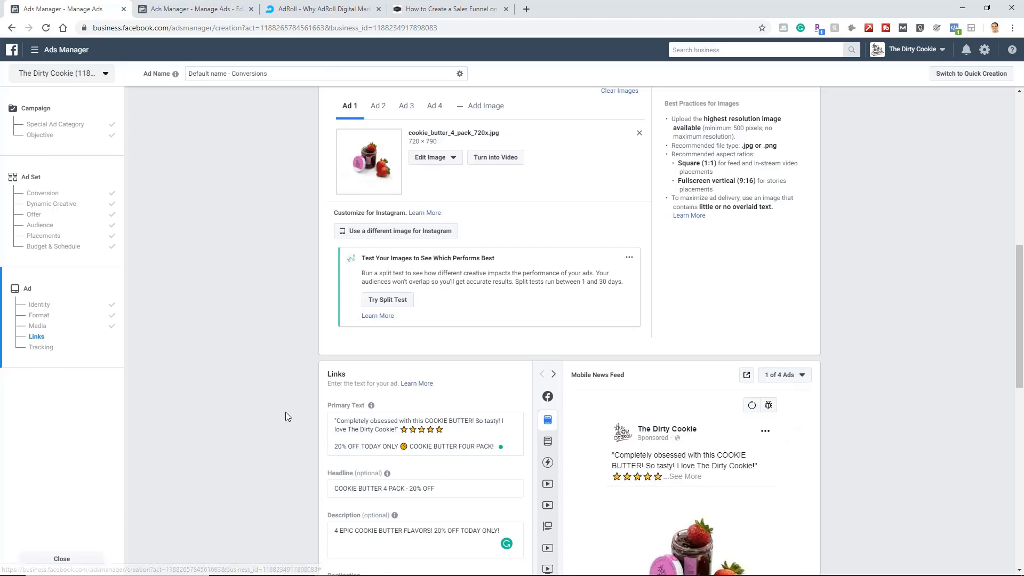
scroll(786, 369, "down", 3)
left_click(791, 215)
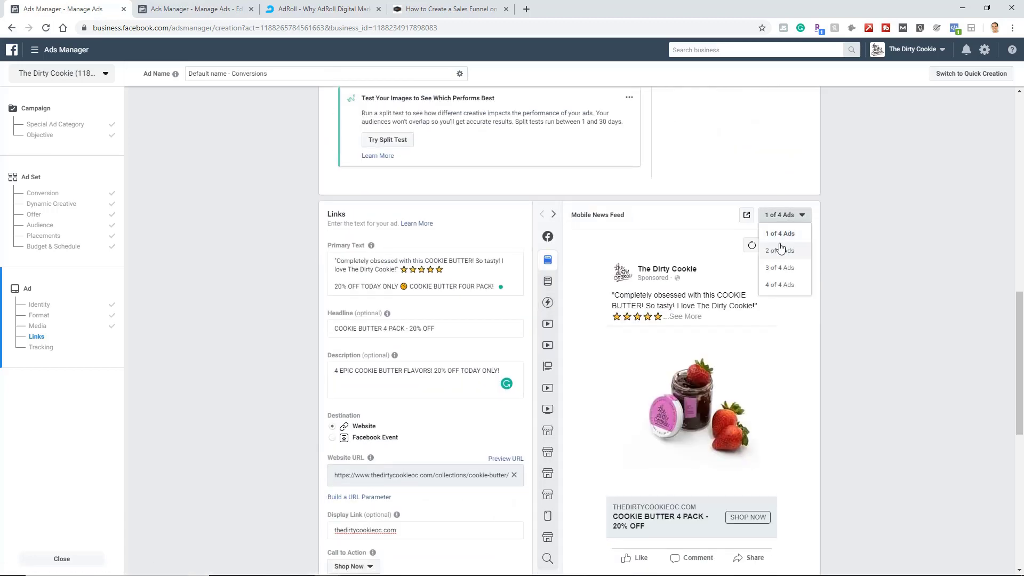
left_click(781, 252)
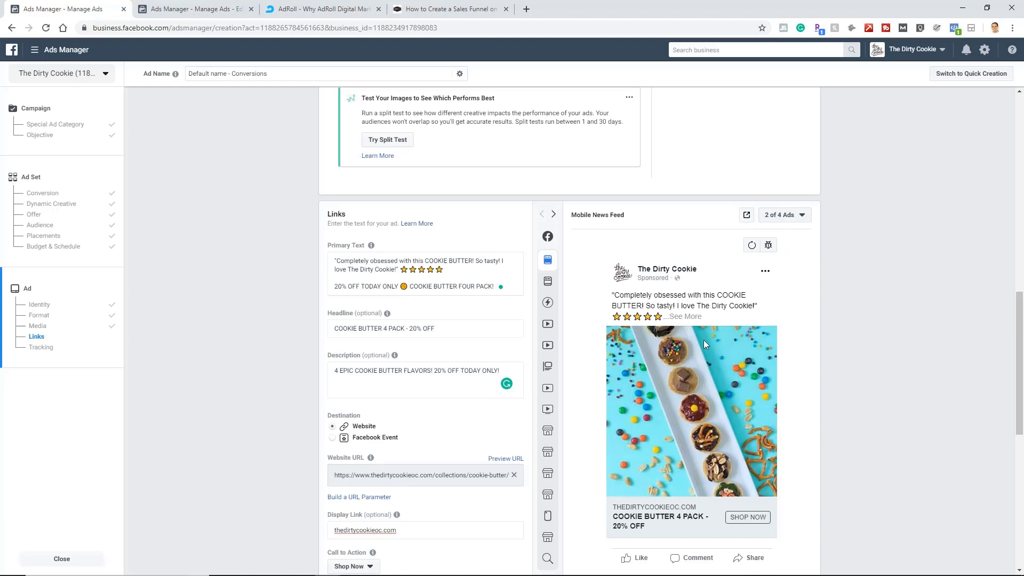
left_click(791, 214)
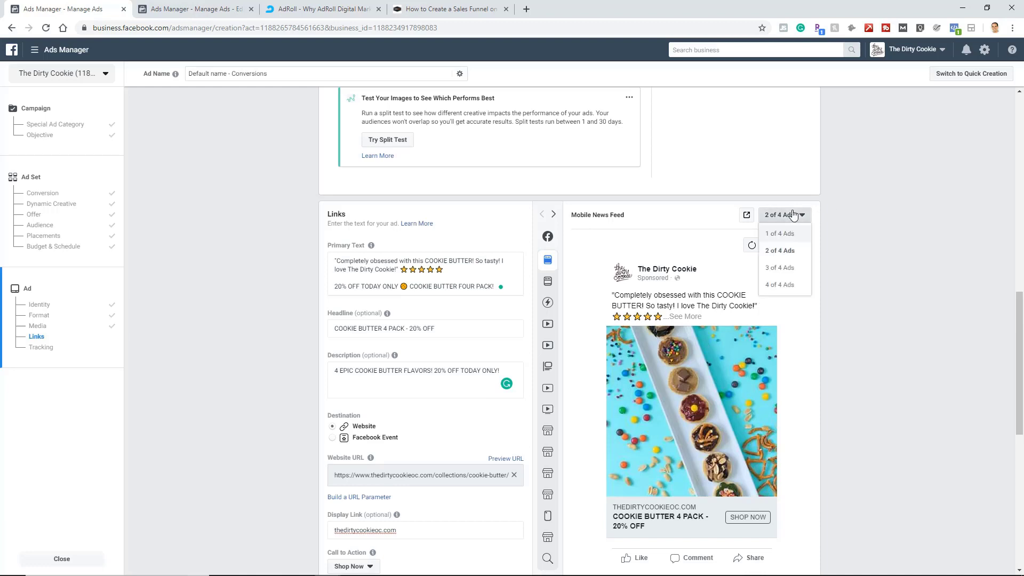
left_click(786, 268)
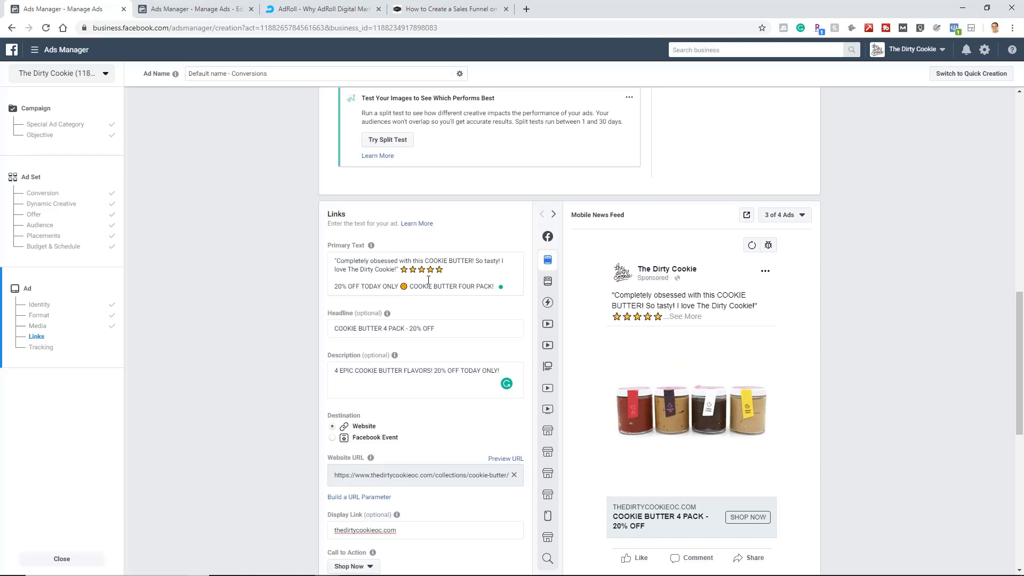
Step: Review the ad's media, links and pixel tracking, and confirm the campaign to submit it
scroll(285, 354, "up", 4)
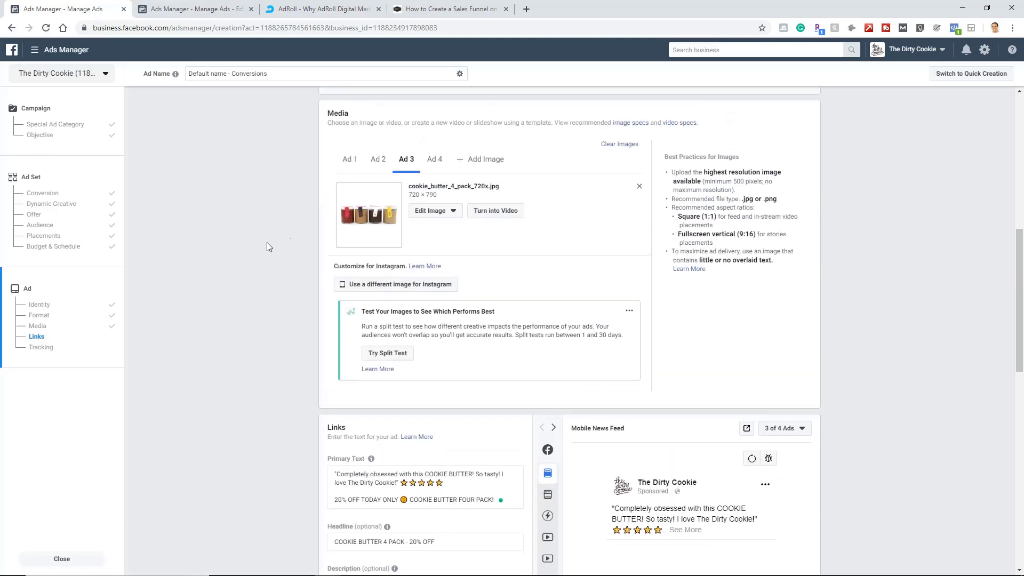
scroll(266, 247, "down", 5)
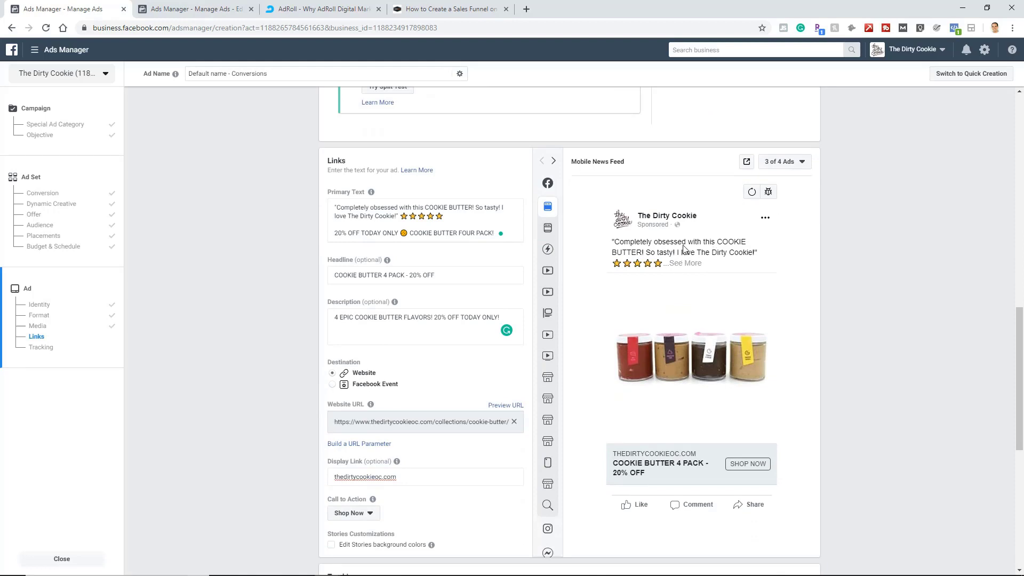
scroll(298, 269, "down", 5)
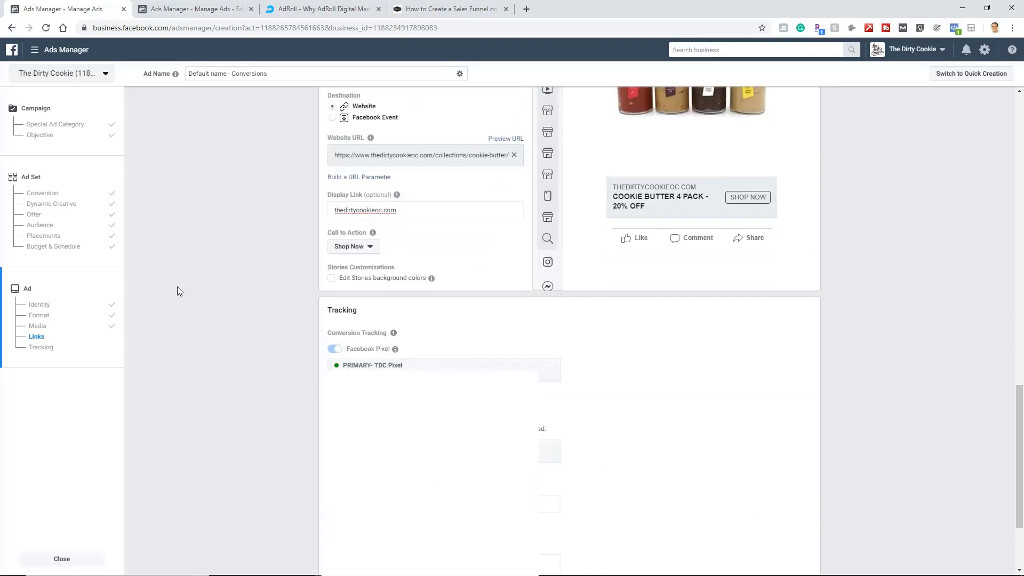
scroll(177, 288, "down", 3)
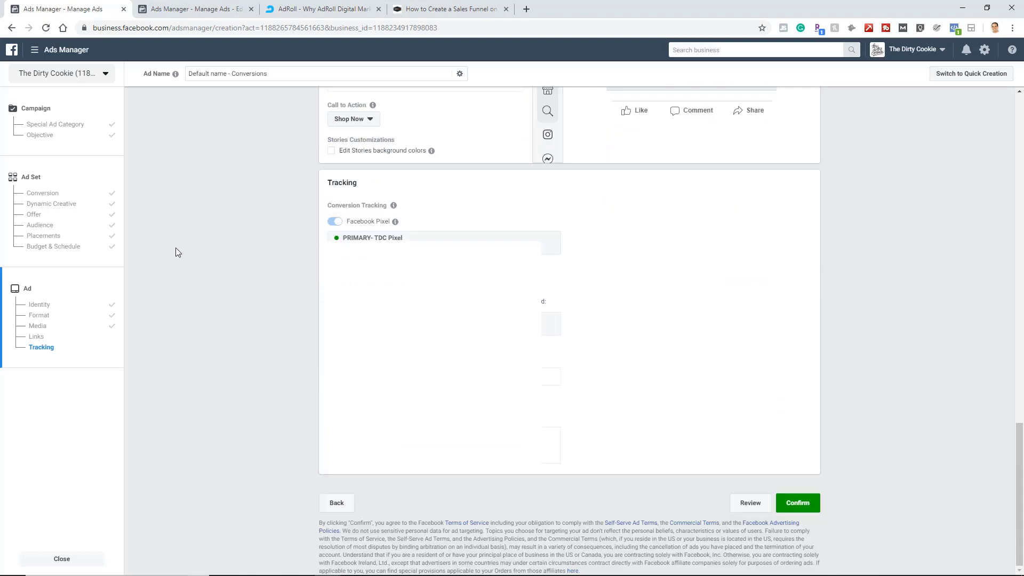
left_click(800, 501)
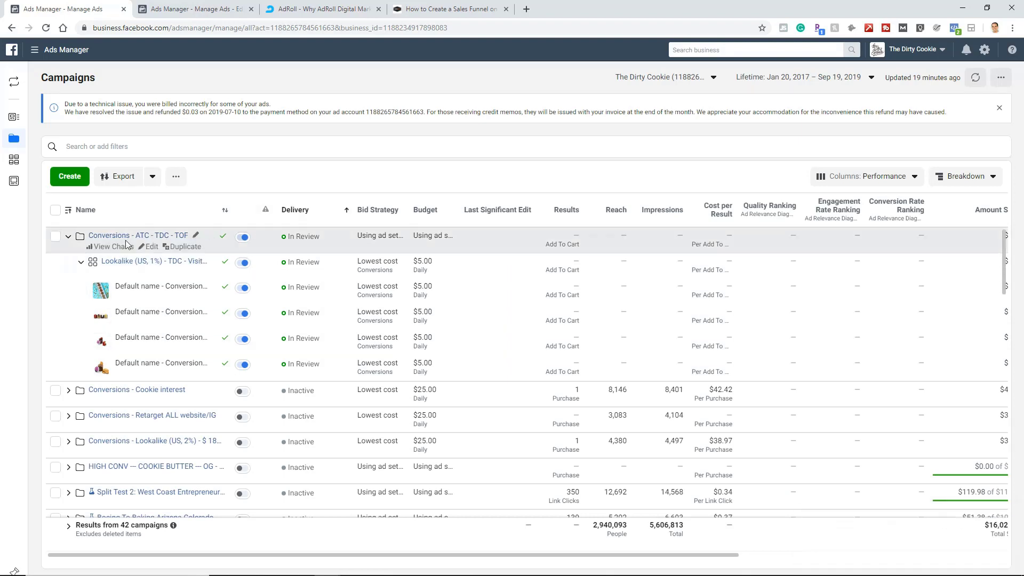
Step: Duplicate the Lookalike (US, 1%) - TDC - Visitors - 90 Days ad set into the original campaign with 4 copies
mouse_move(17, 143)
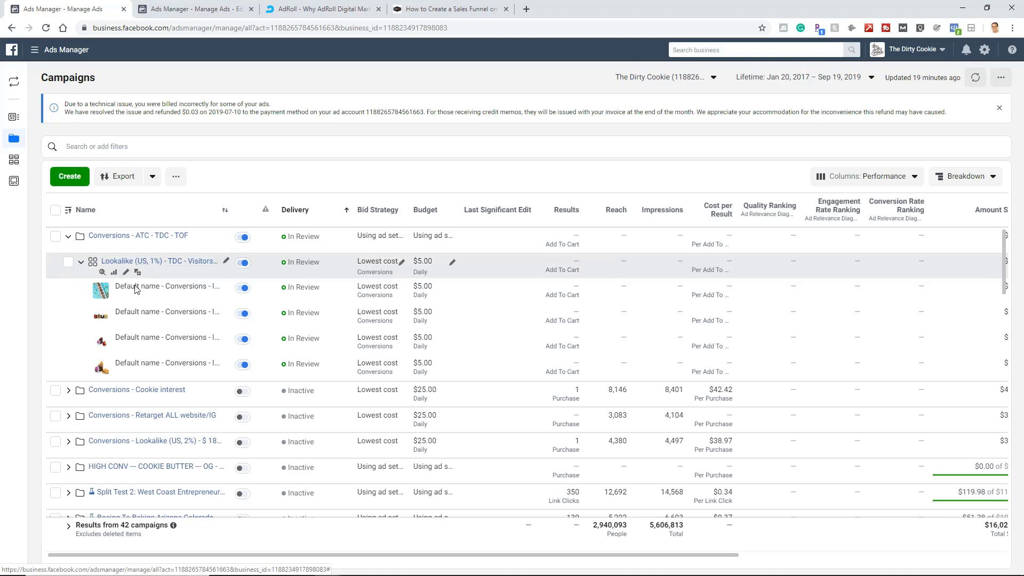
left_click(138, 273)
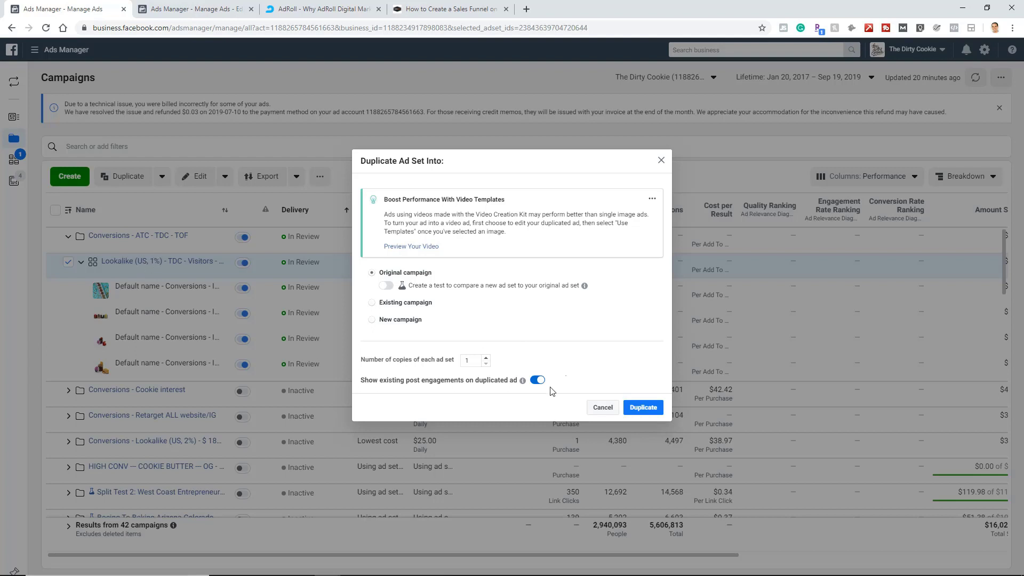
left_click(486, 358)
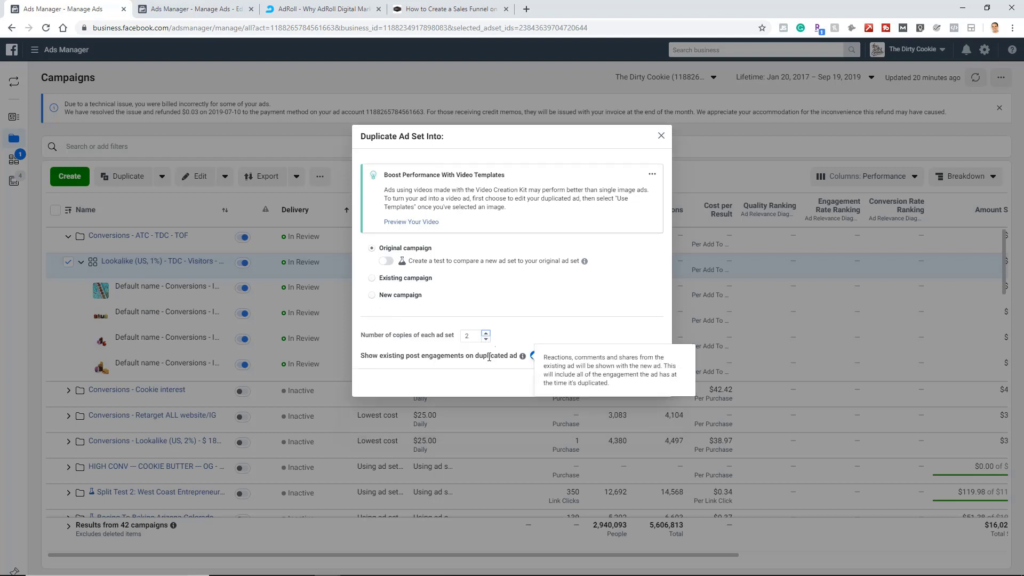
left_click(486, 333)
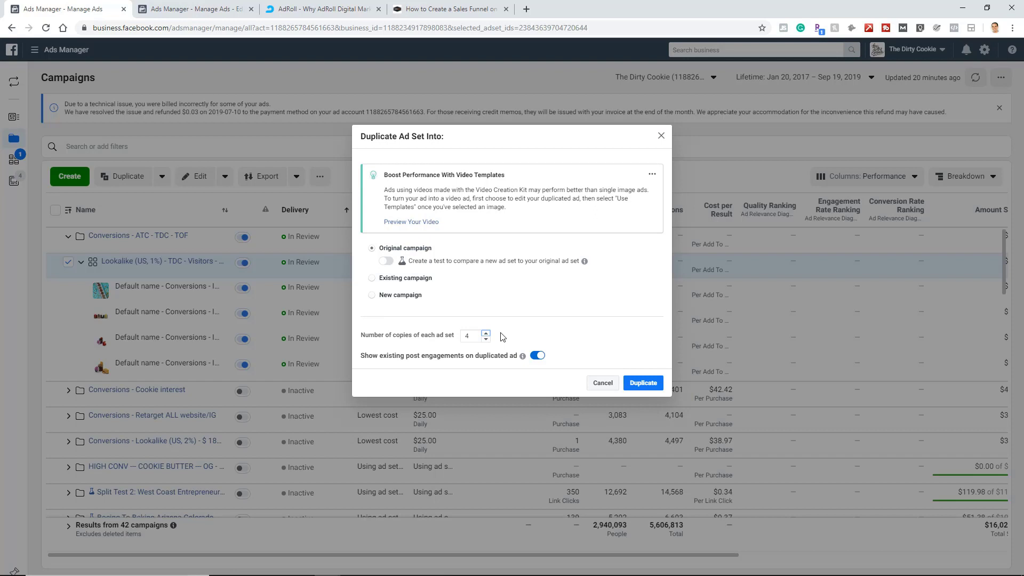
left_click(644, 384)
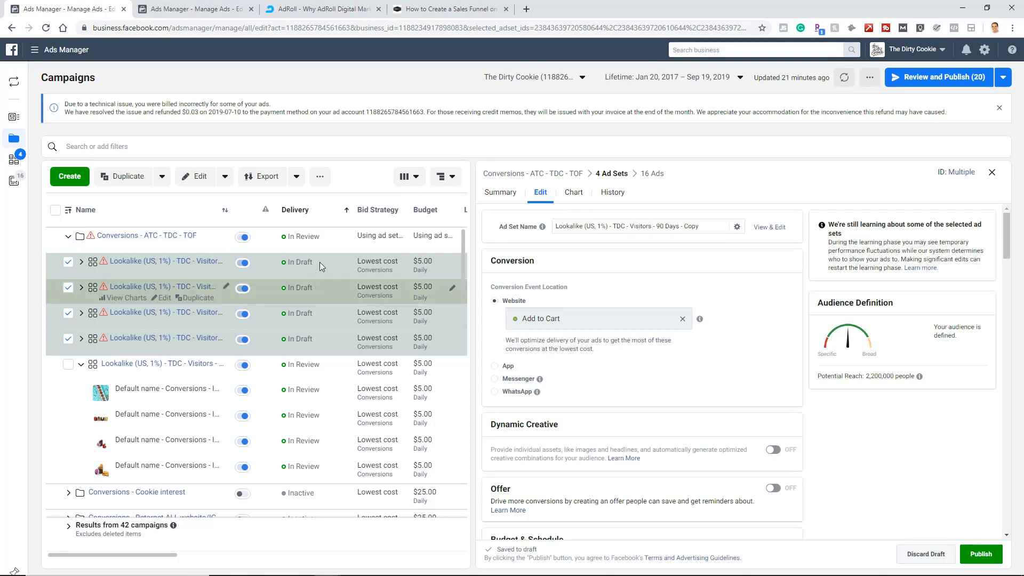
Step: Limit the selection to the first draft ad set copy and open it for editing
left_click(68, 339)
left_click(67, 313)
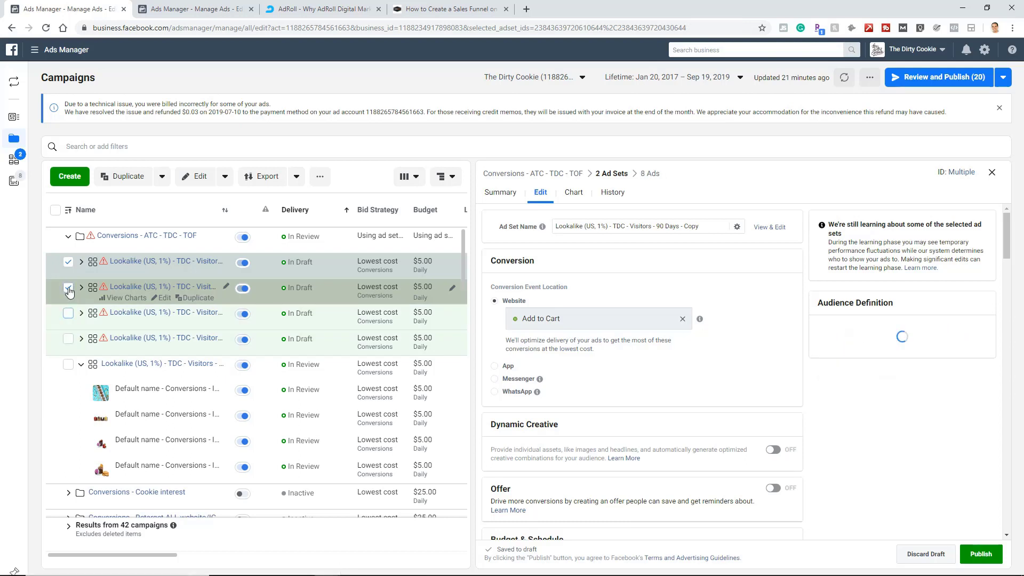
left_click(68, 289)
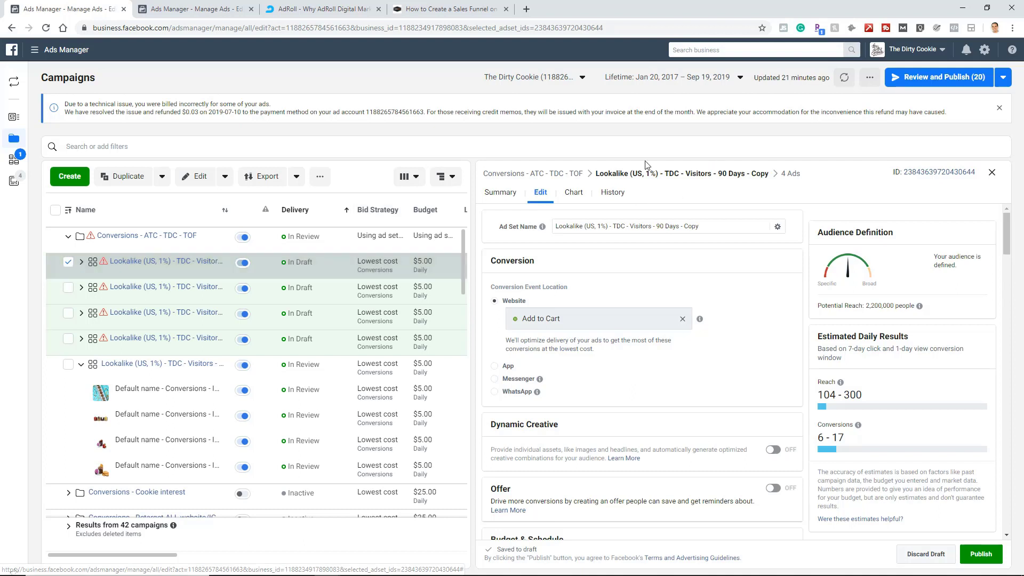
left_click(992, 175)
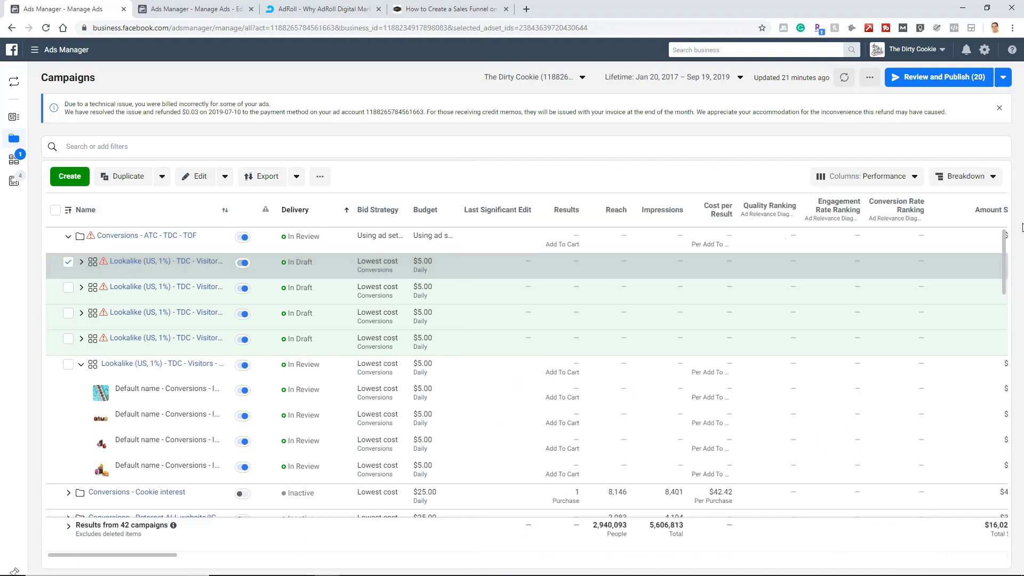
left_click(160, 274)
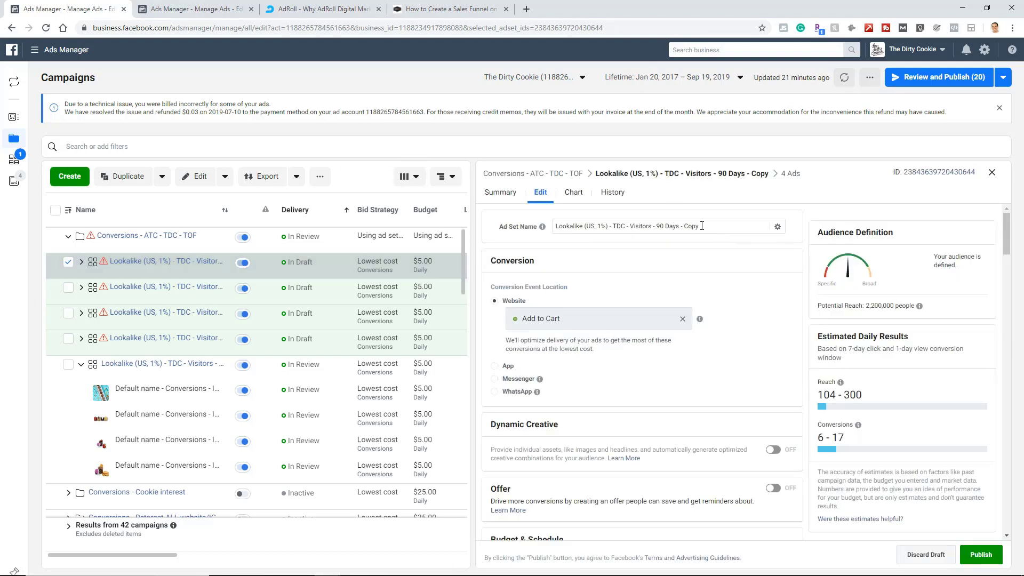
Step: Replace the first copy's custom audience with the Lookalike (US, 1%) - TDC - Add to Cart - 180 Days audience
scroll(715, 259, "down", 6)
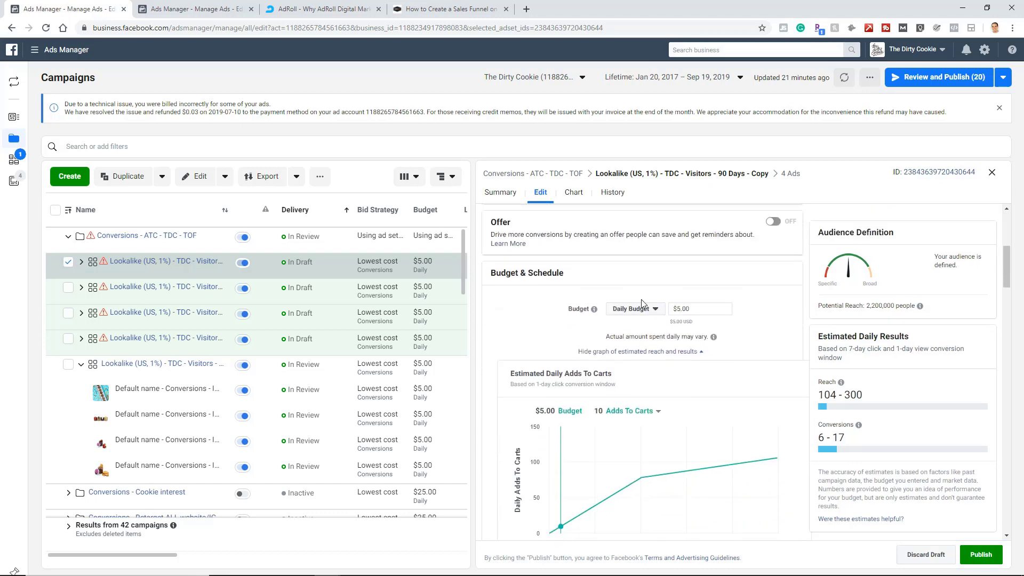
scroll(607, 296, "down", 8)
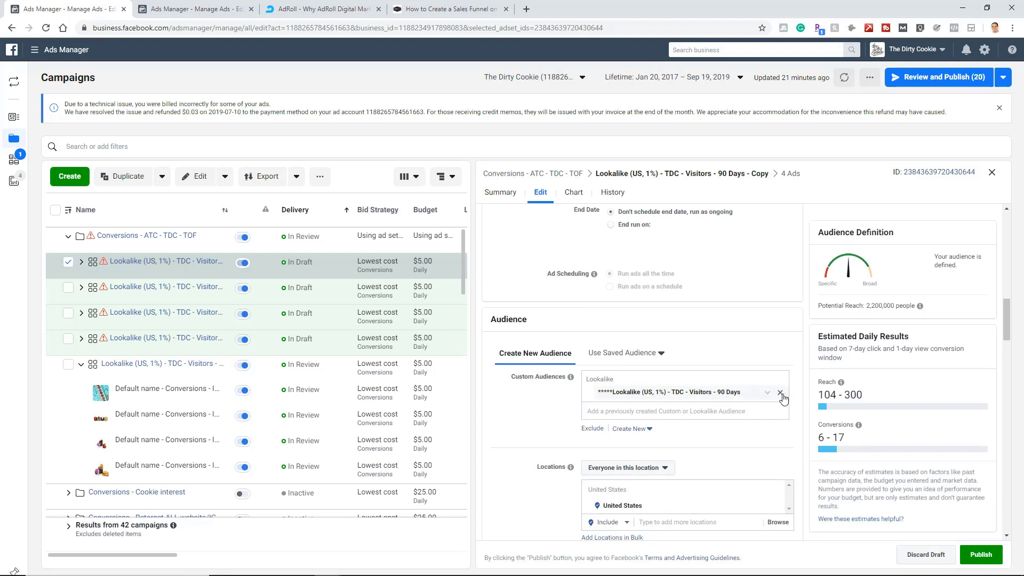
left_click(780, 394)
left_click(640, 384)
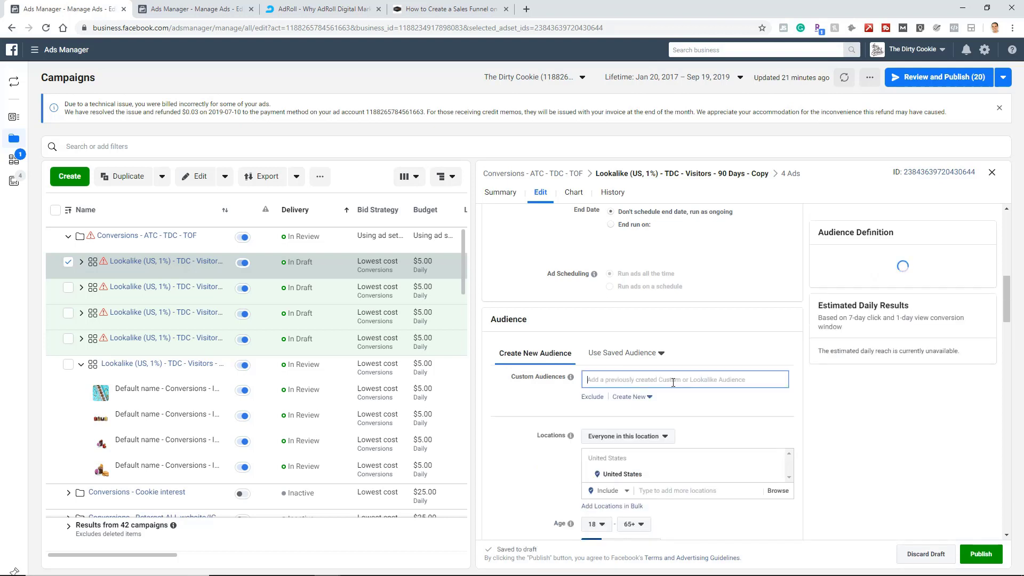
left_click(645, 399)
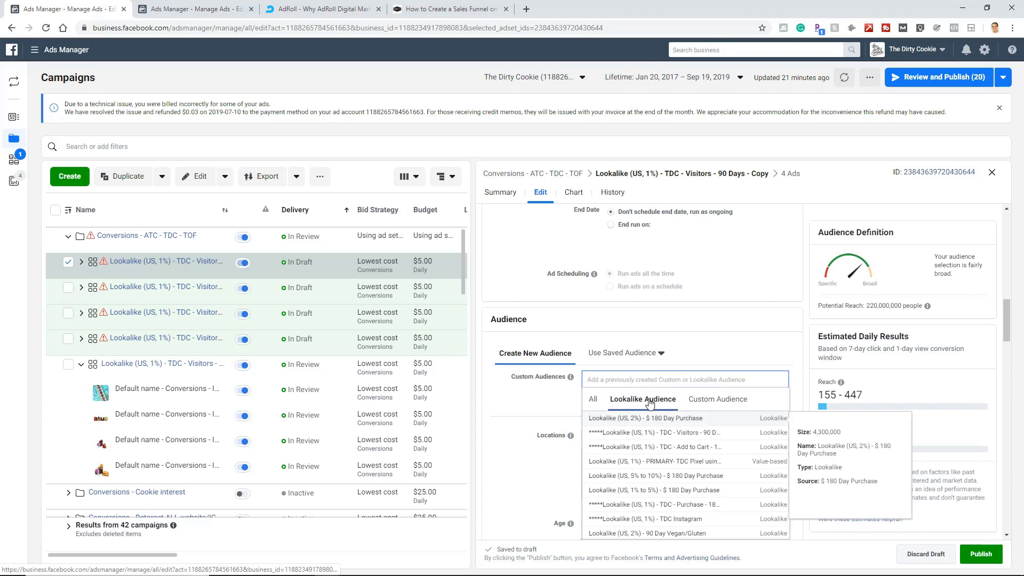
left_click(662, 451)
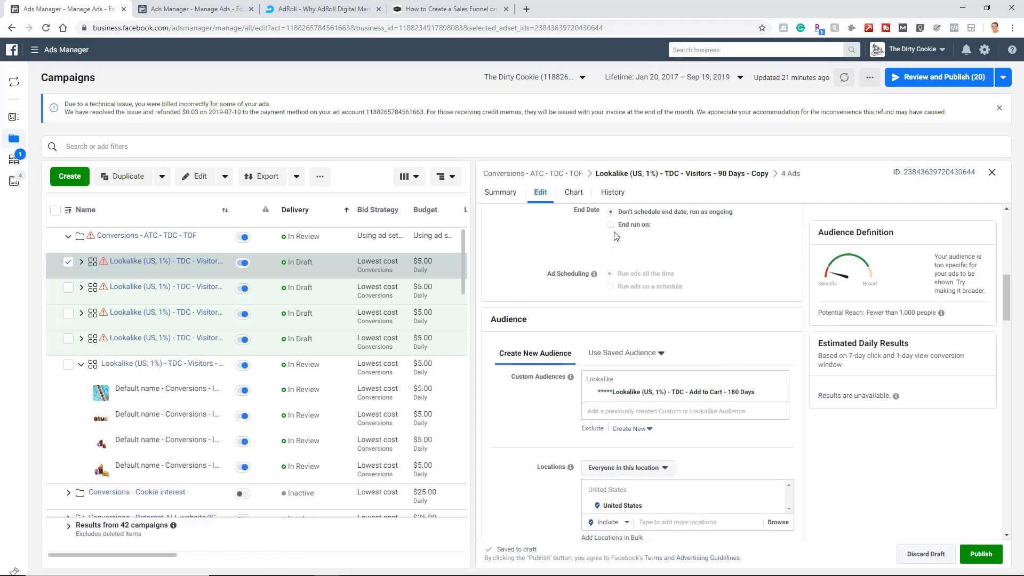
Step: Rename the first ad set copy after its audience as "Lookalike (US, 1%) - TDC - Add to Cart - 180 Days"
scroll(609, 319, "up", 4)
scroll(607, 315, "up", 3)
scroll(667, 373, "down", 6)
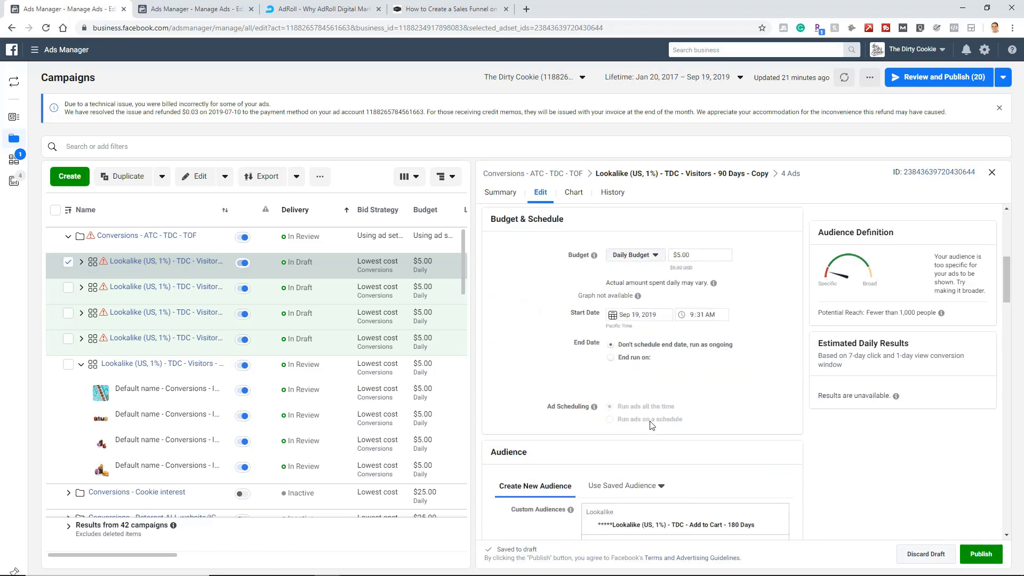
left_click_drag(757, 420, 600, 420)
key("ctrl+c")
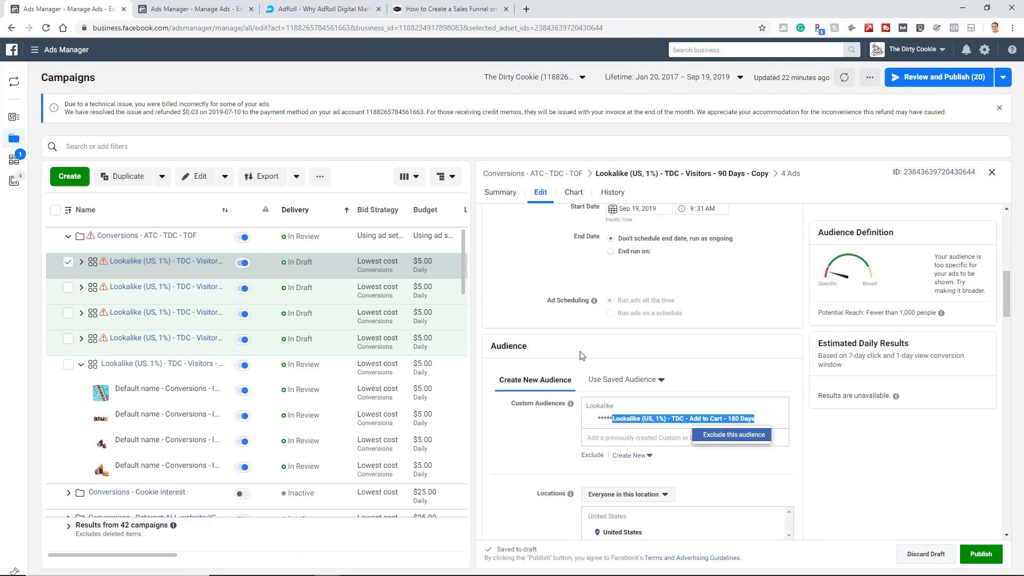
scroll(601, 331, "up", 8)
triple_click(608, 227)
key("ctrl+v")
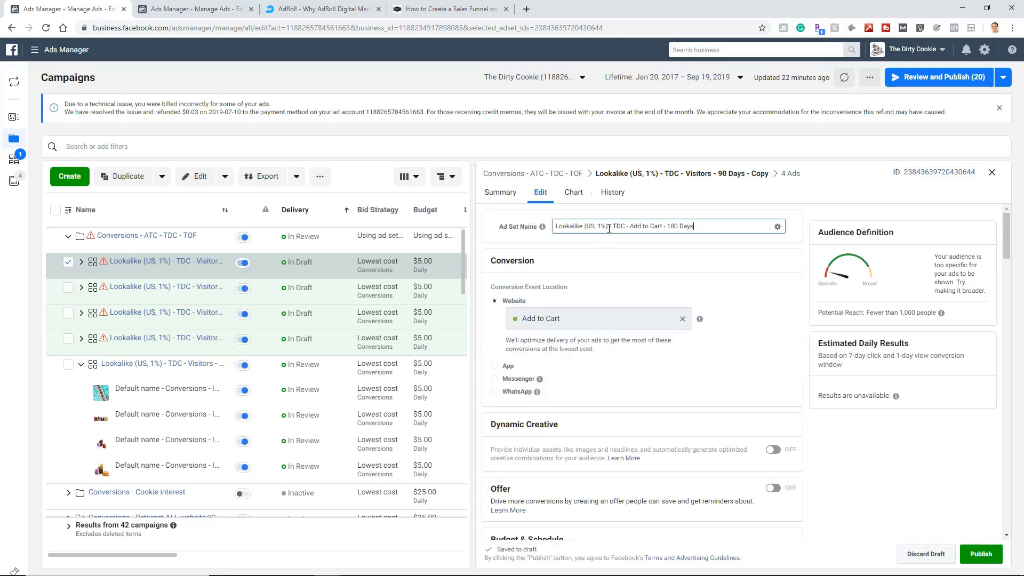
scroll(635, 278, "down", 10)
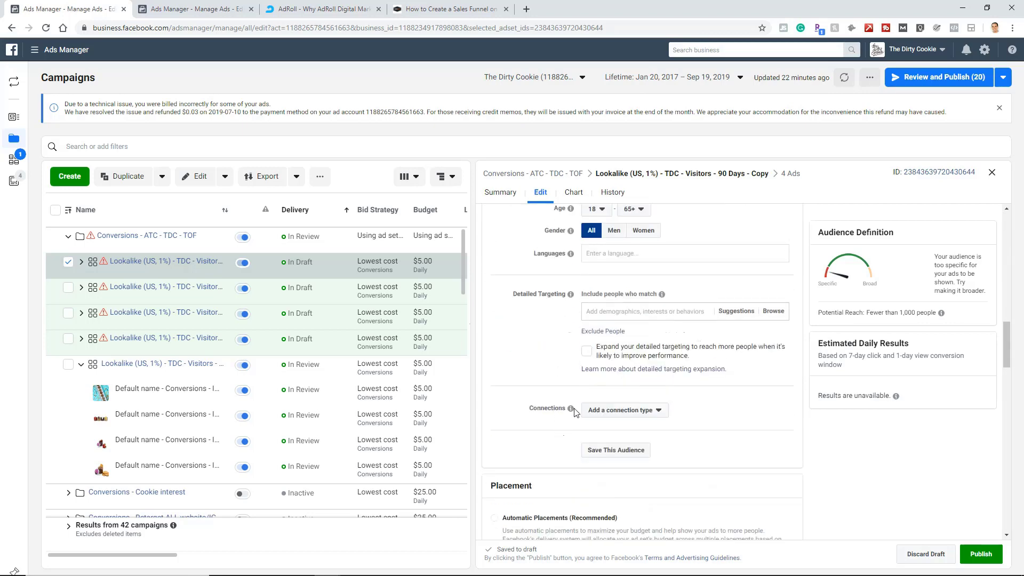
Step: Replace the second draft ad set copy's custom audience with the Lookalike (US, 1%) - TDC - Purchase - 180 Days audience
left_click(68, 291)
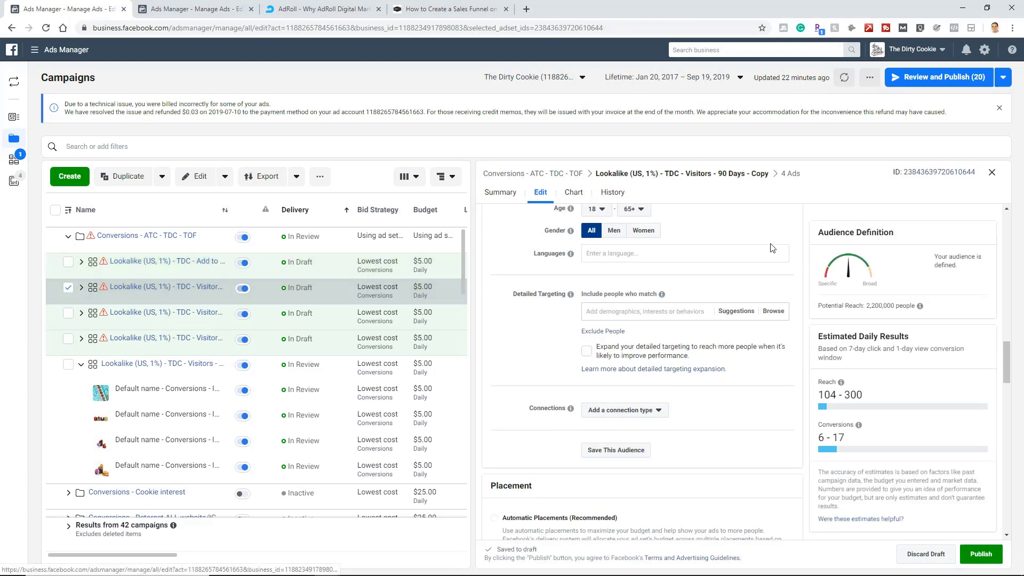
scroll(636, 311, "up", 5)
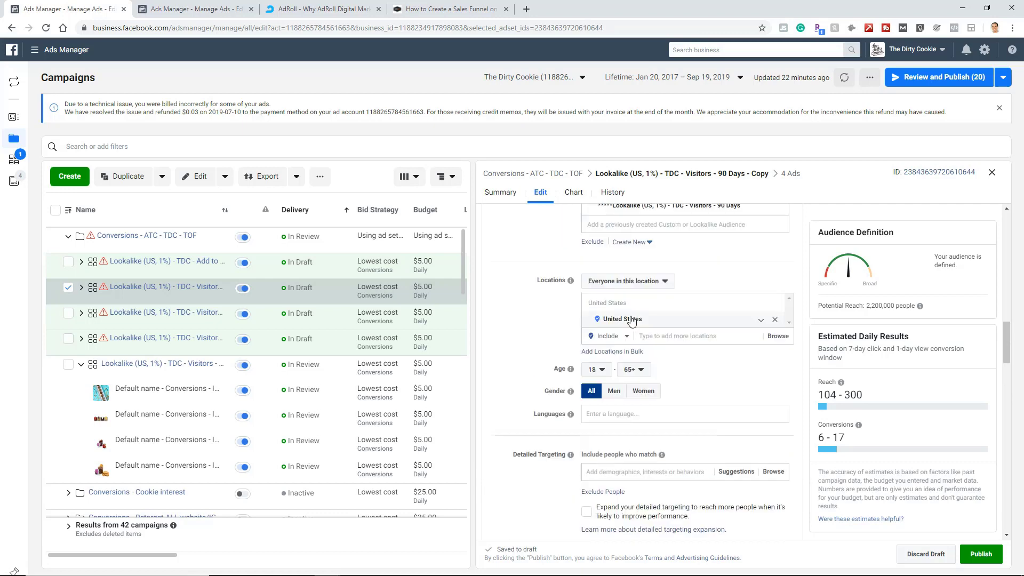
scroll(631, 318, "down", 3)
scroll(632, 320, "up", 12)
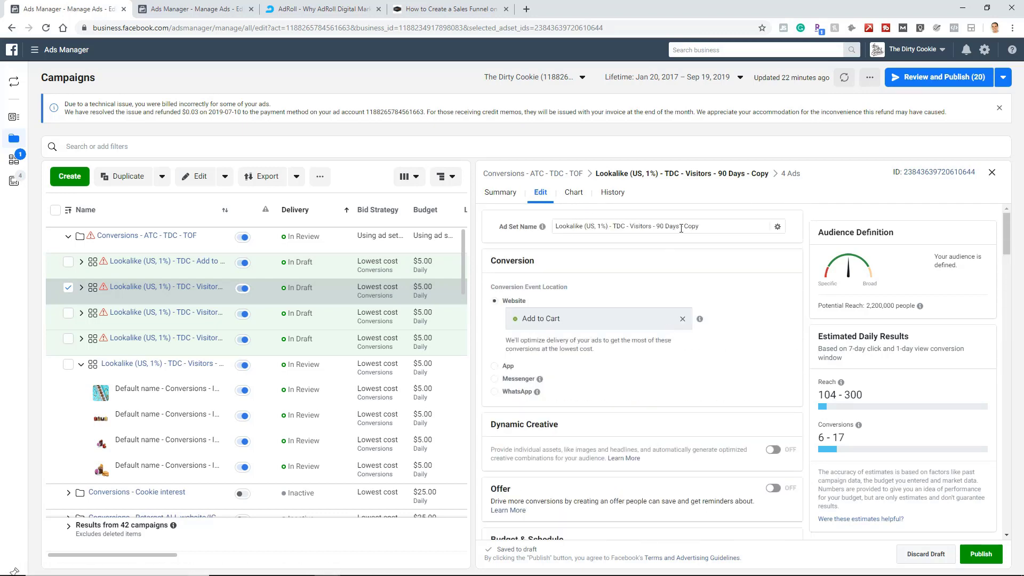
scroll(699, 357, "down", 10)
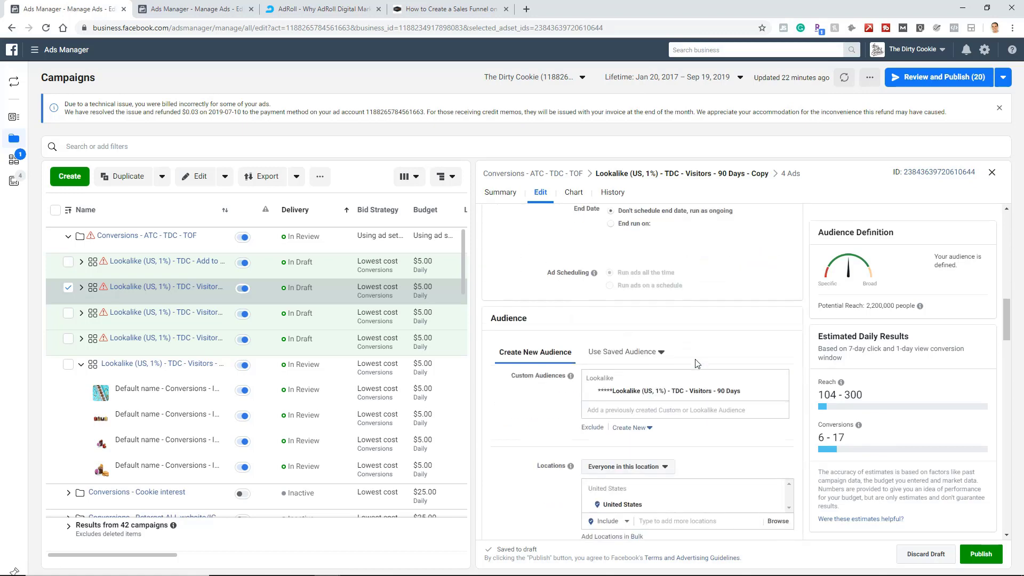
scroll(696, 363, "down", 1)
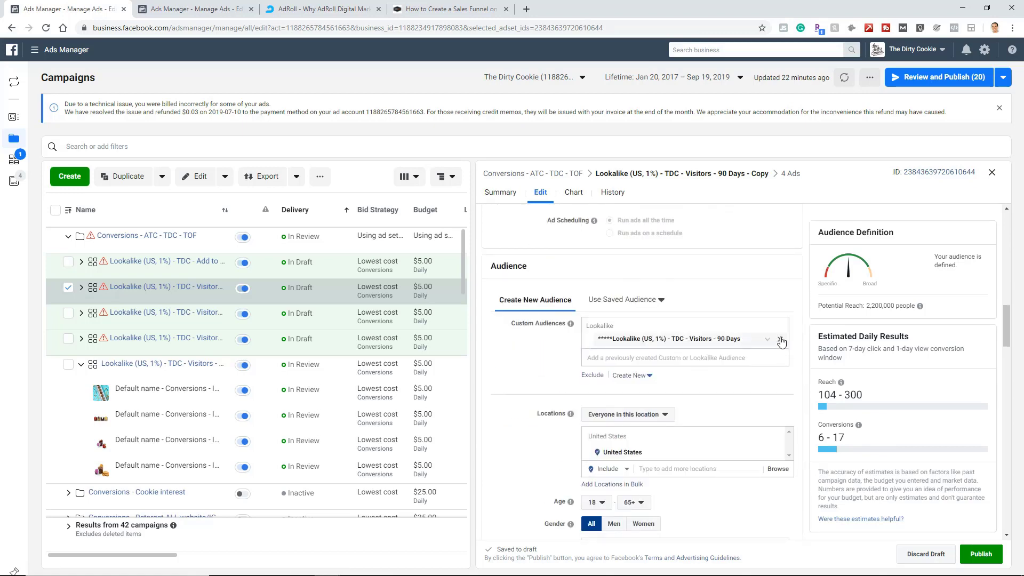
left_click(781, 341)
left_click(628, 328)
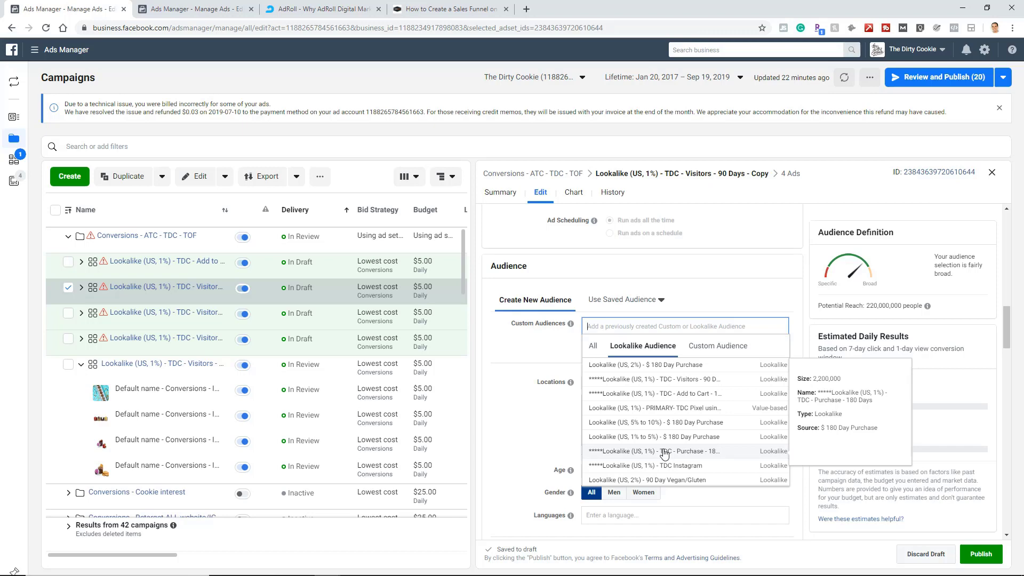
left_click(664, 453)
left_click(554, 347)
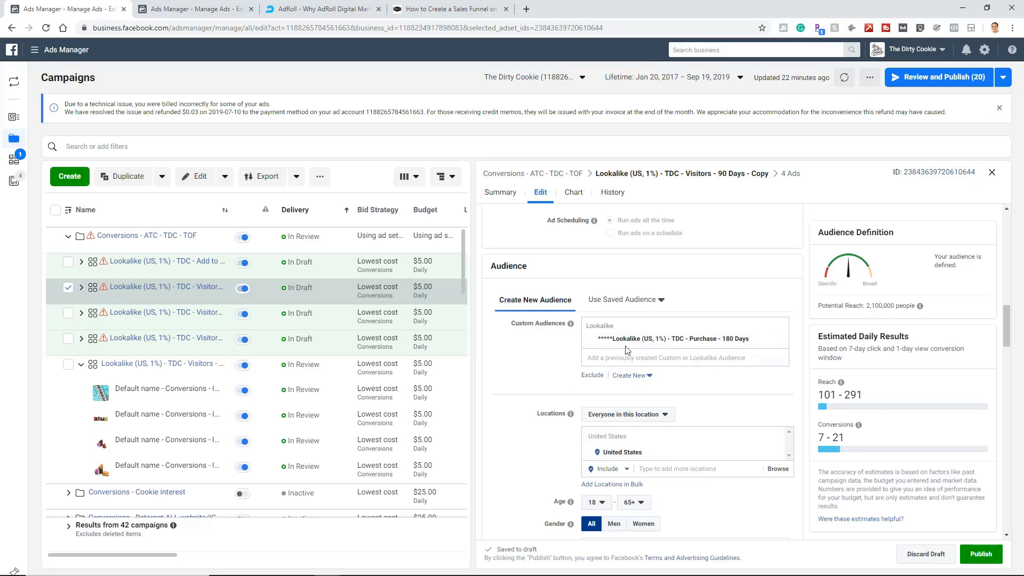
Step: Rename the second ad set copy after its audience as "Lookalike (US, 1%) - TDC - Purchase - 180 Days"
left_click_drag(615, 339, 615, 344)
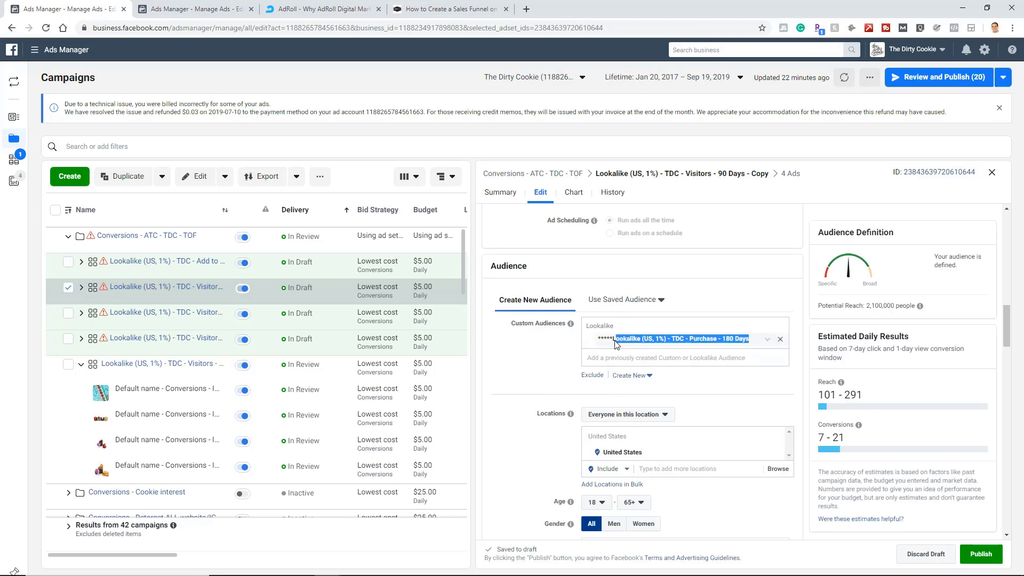
scroll(606, 234, "up", 10)
scroll(606, 235, "up", 1)
left_click(602, 232)
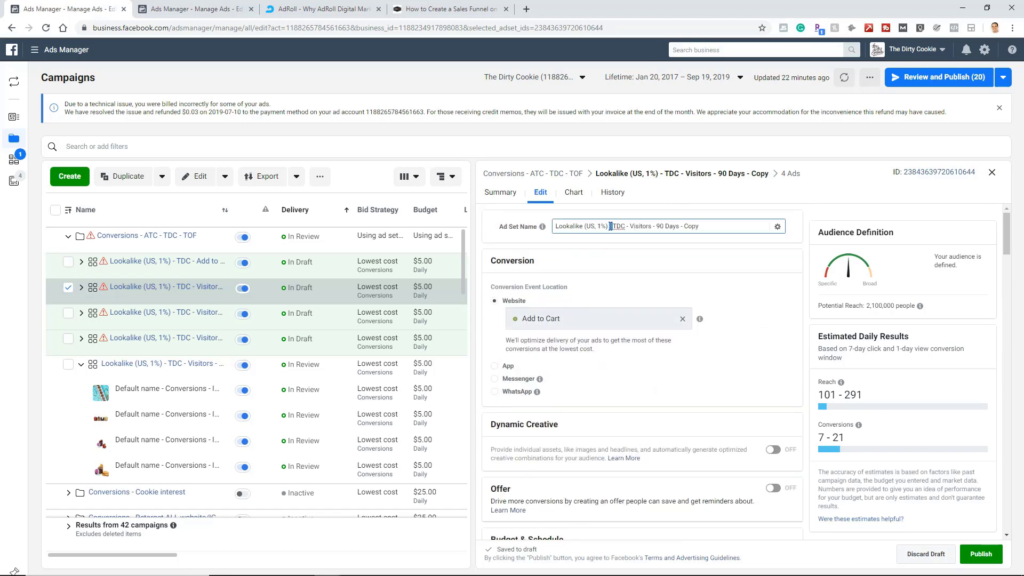
key("ctrl+a")
type("Lookalike (US, 1%) - TDC - Purchase - 180 Days")
left_click(614, 254)
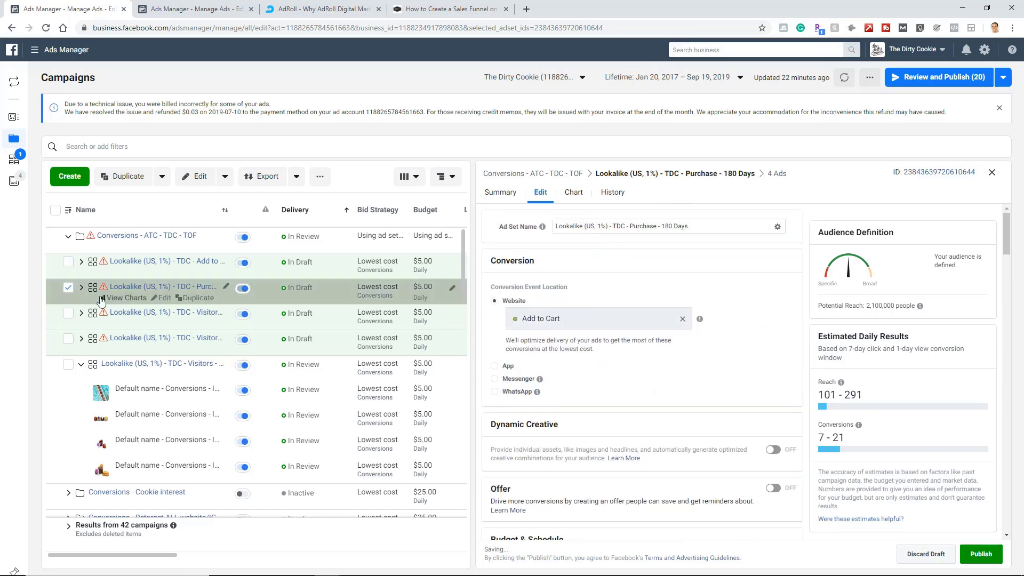
Step: Deselect the second ad set copy and open only the third draft copy for editing
left_click(69, 289)
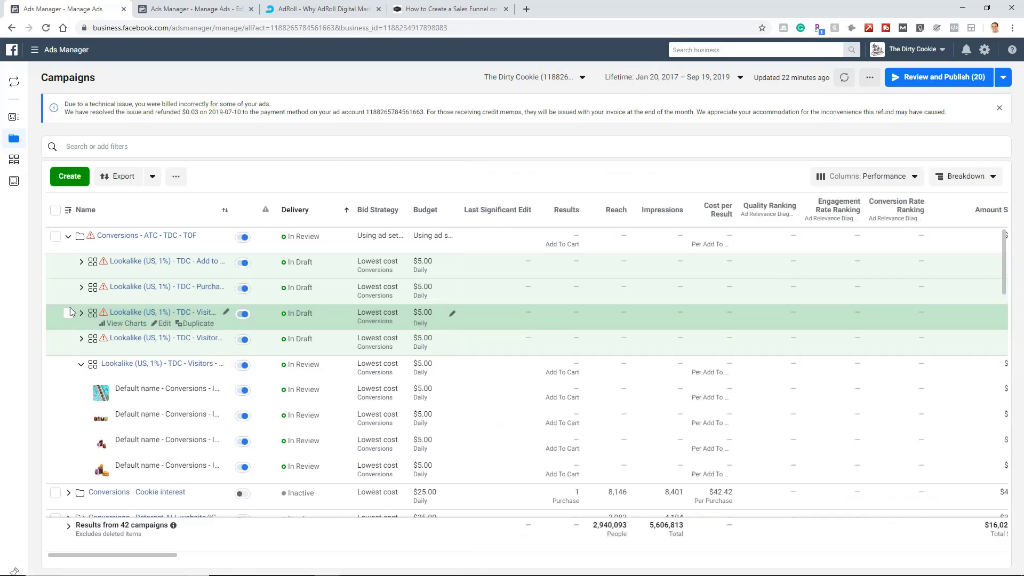
left_click(68, 315)
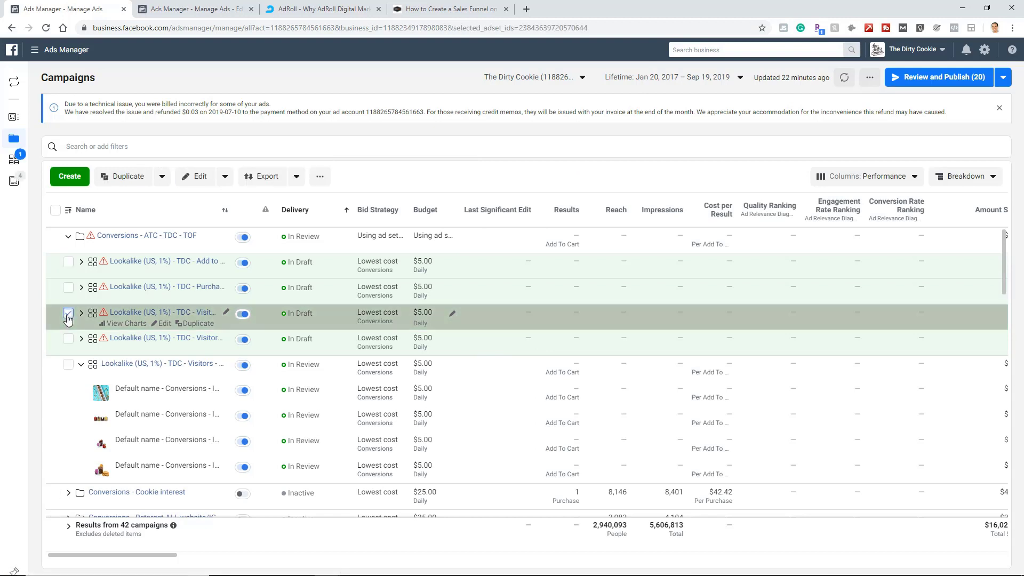
left_click(165, 324)
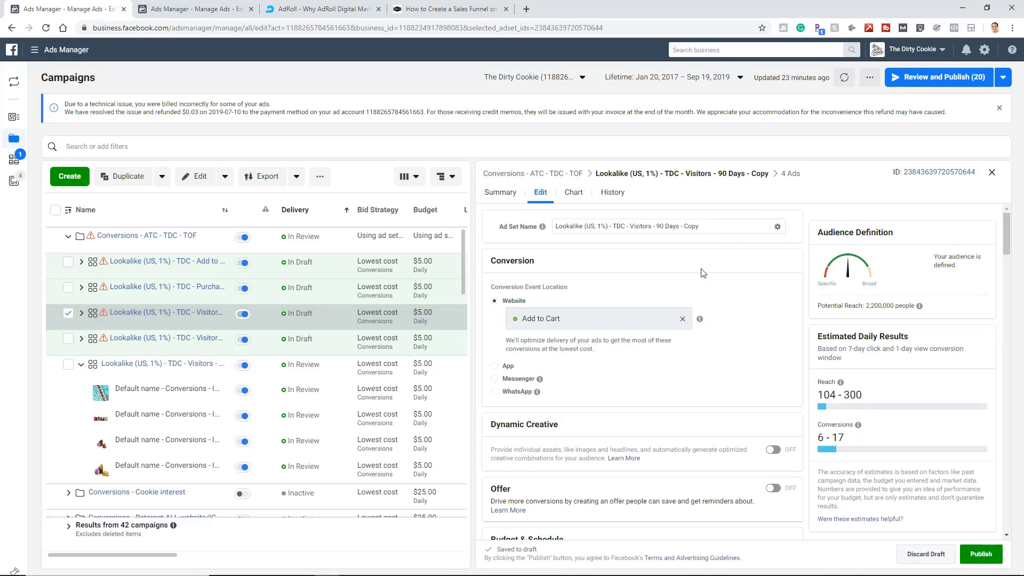
Step: Replace the third copy's custom audience with the Lookalike (US, 1%) - TDC Instagram audience
scroll(702, 269, "down", 10)
scroll(626, 348, "down", 2)
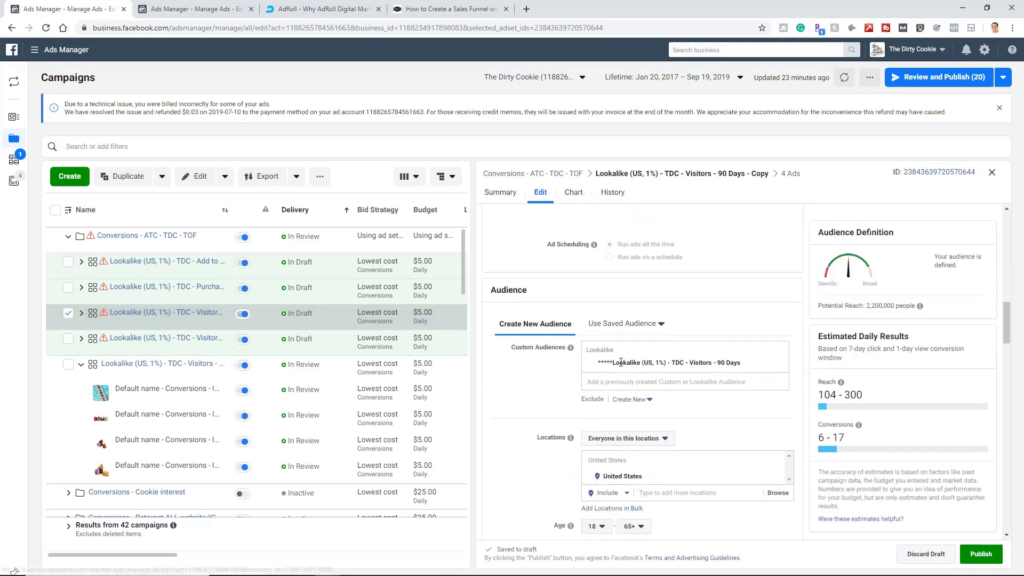
left_click(780, 341)
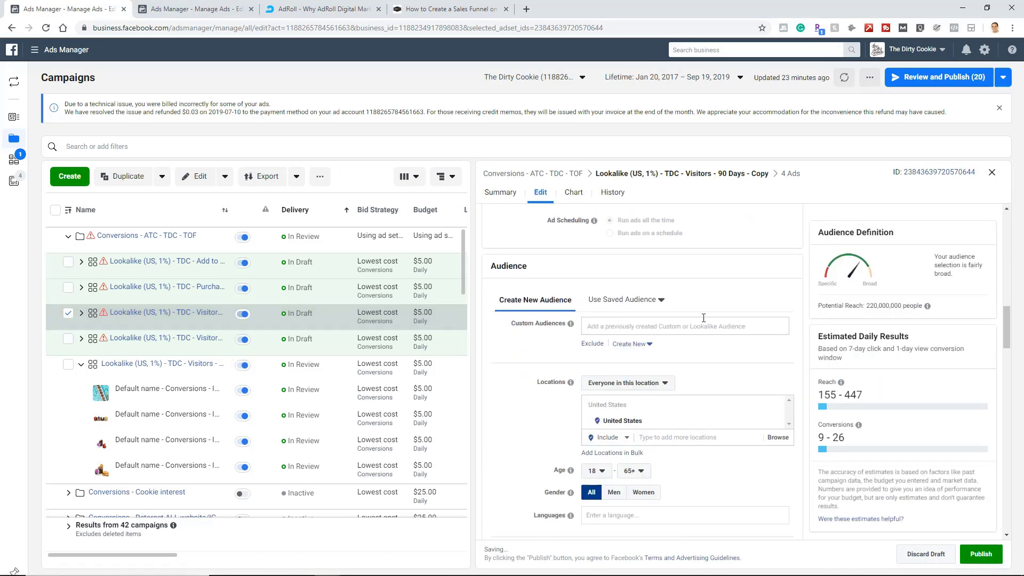
left_click(633, 326)
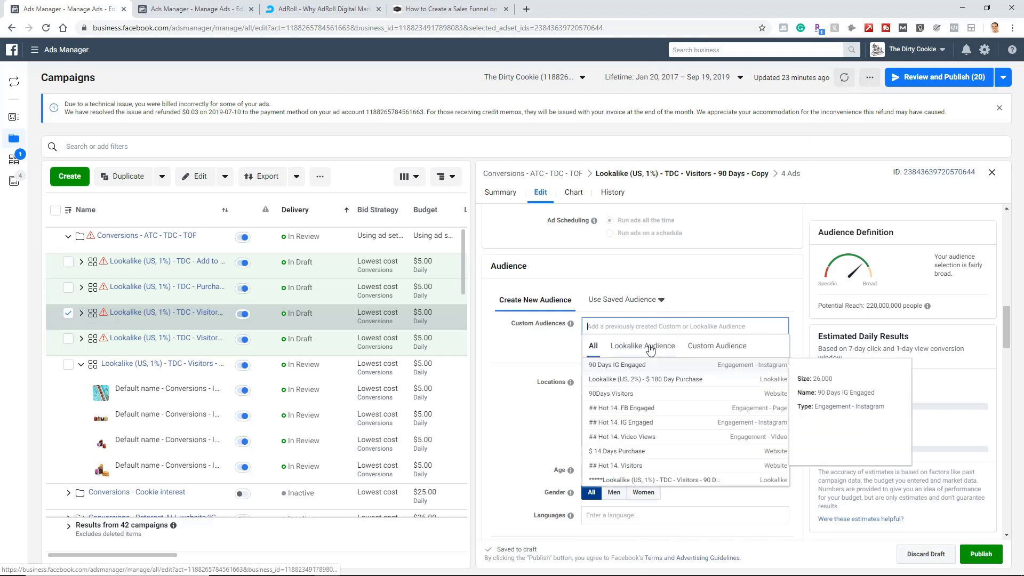
left_click(646, 346)
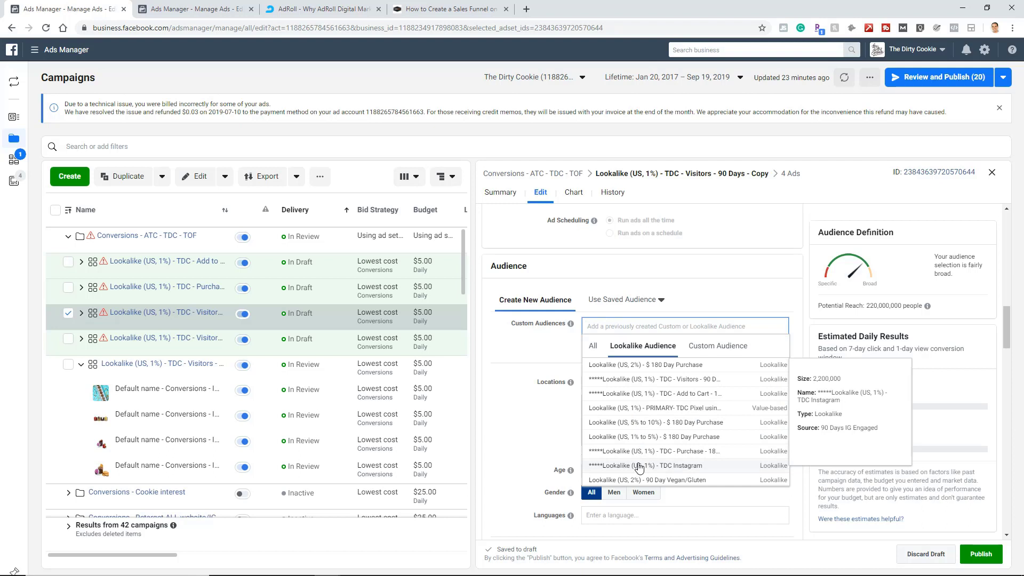
left_click(668, 466)
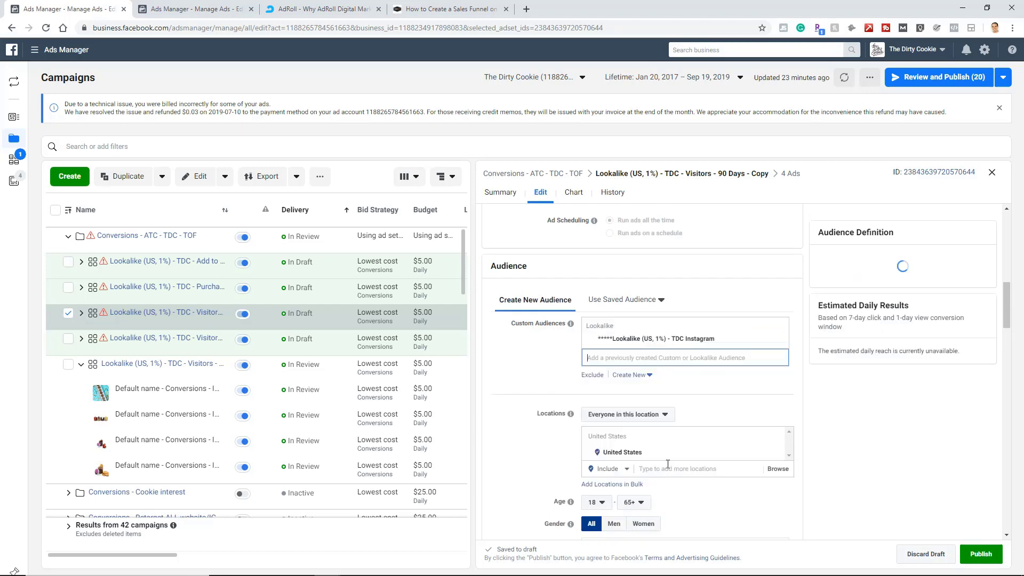
left_click(632, 339)
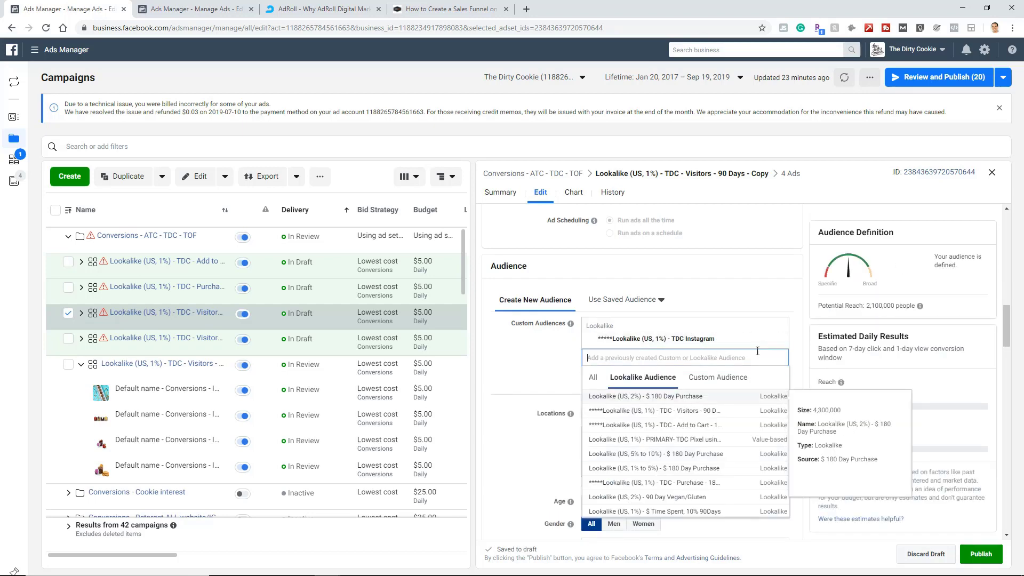
left_click(536, 358)
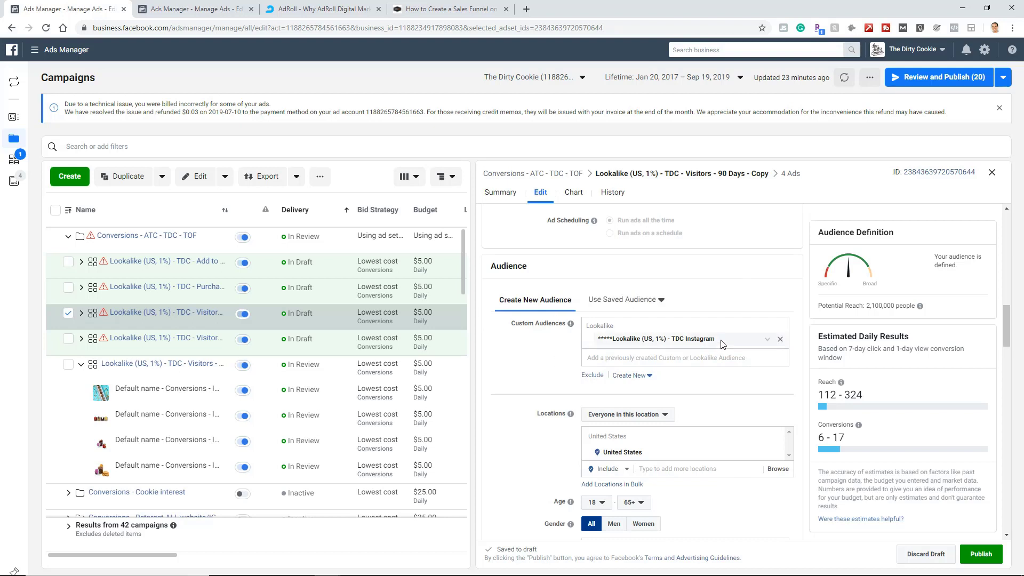
Step: Rename the third ad set copy after its audience as "Lookalike (US, 1%) - TDC Instagram"
left_click_drag(721, 341, 615, 342)
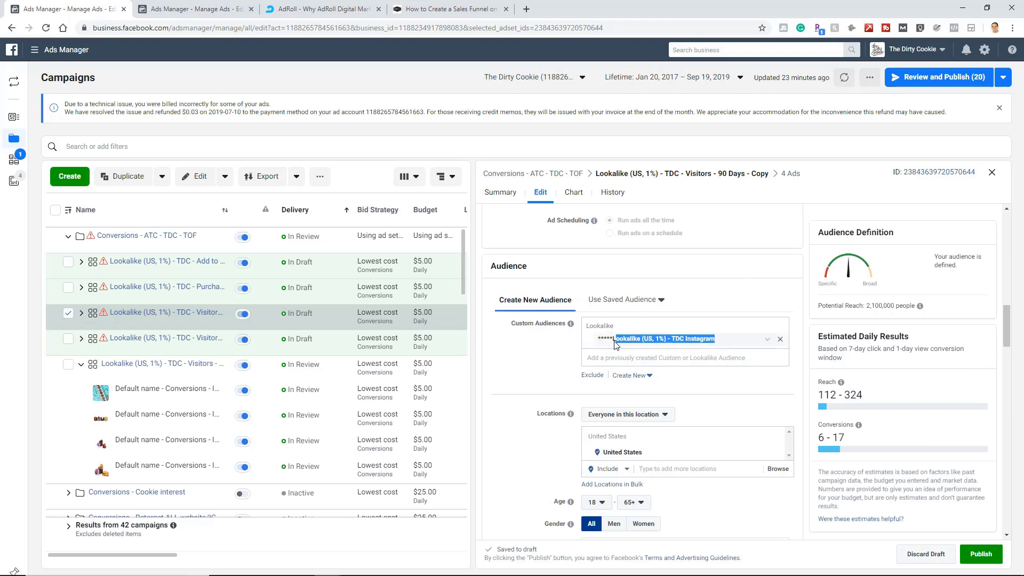
scroll(573, 319, "up", 8)
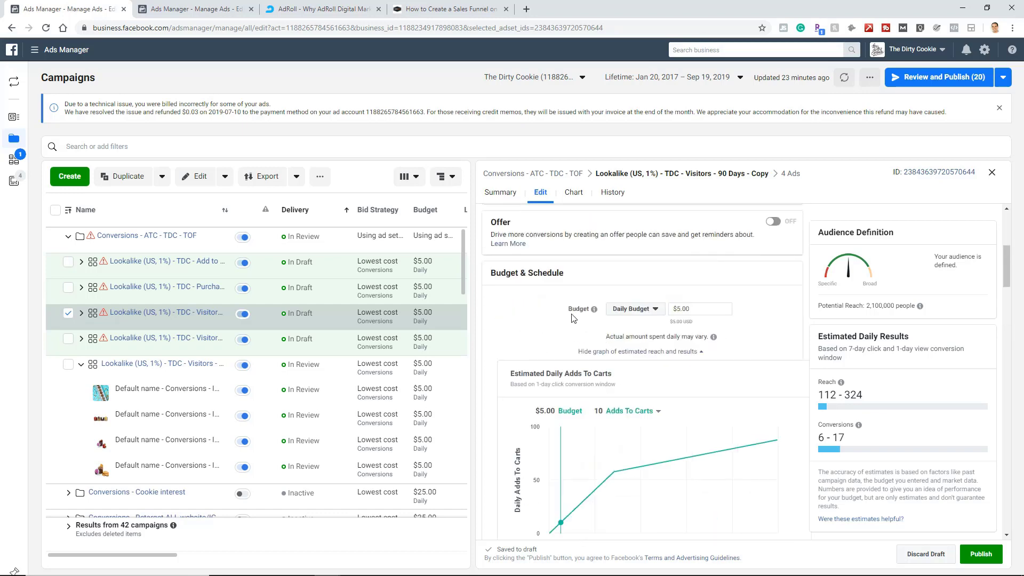
scroll(606, 288, "up", 5)
triple_click(642, 230)
type("Lookalike (US, 1%) - TDC Instagram")
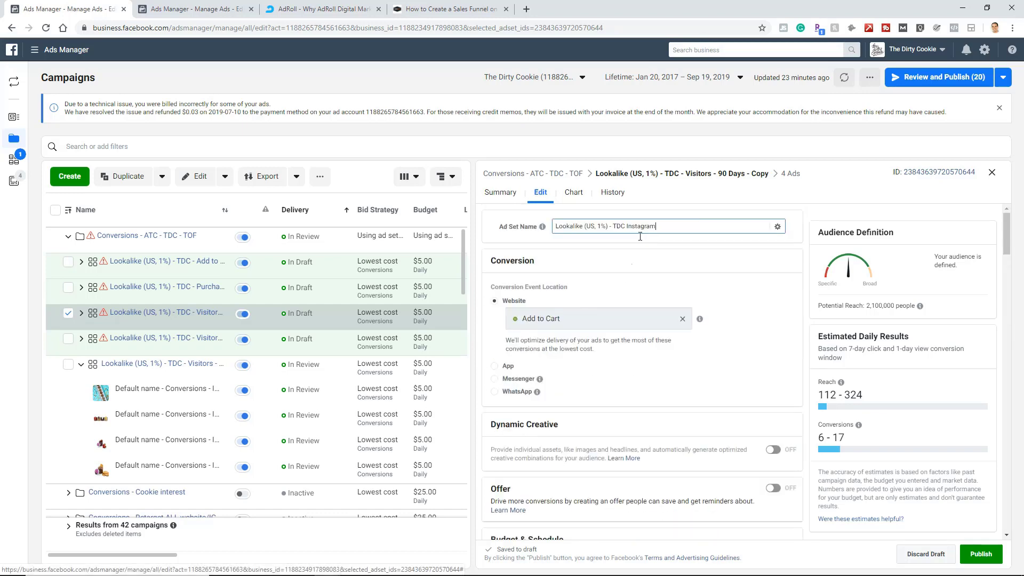
left_click(628, 276)
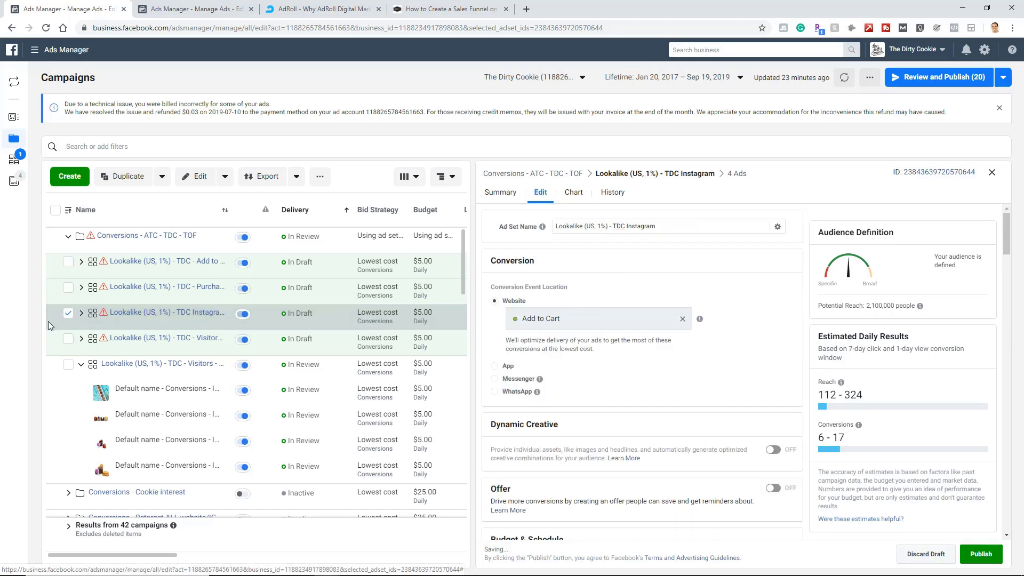
Step: Deselect the third copy, collapse the original ad set's ads, and open the fourth draft copy for editing
left_click(68, 313)
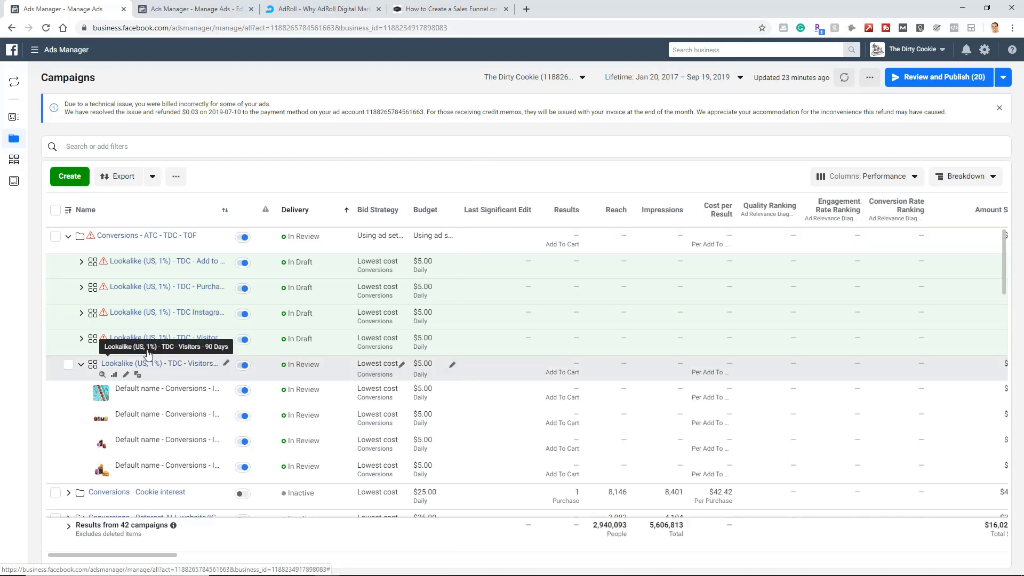
left_click(80, 367)
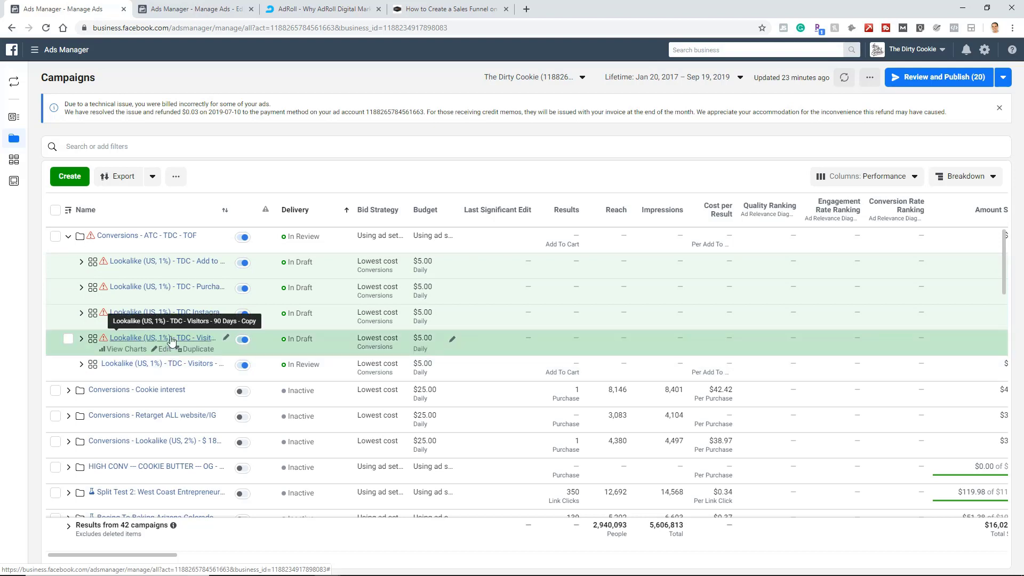
left_click(163, 349)
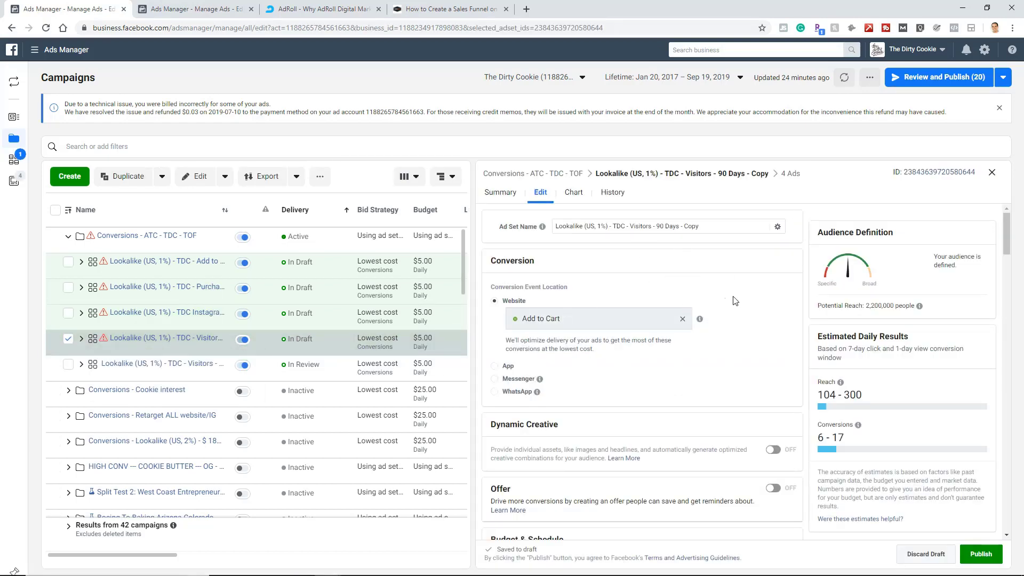
Step: Replace the fourth copy's custom audience with the Lookalike (US, 1%) - People who like TDC FB page audience
scroll(734, 300, "down", 6)
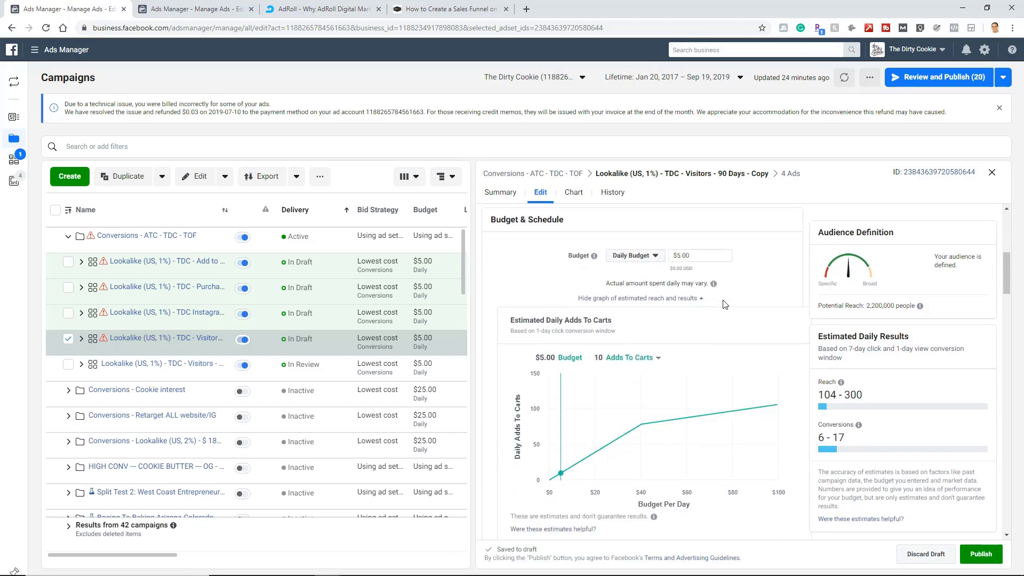
scroll(724, 298, "down", 1)
scroll(722, 290, "up", 1)
scroll(722, 288, "down", 8)
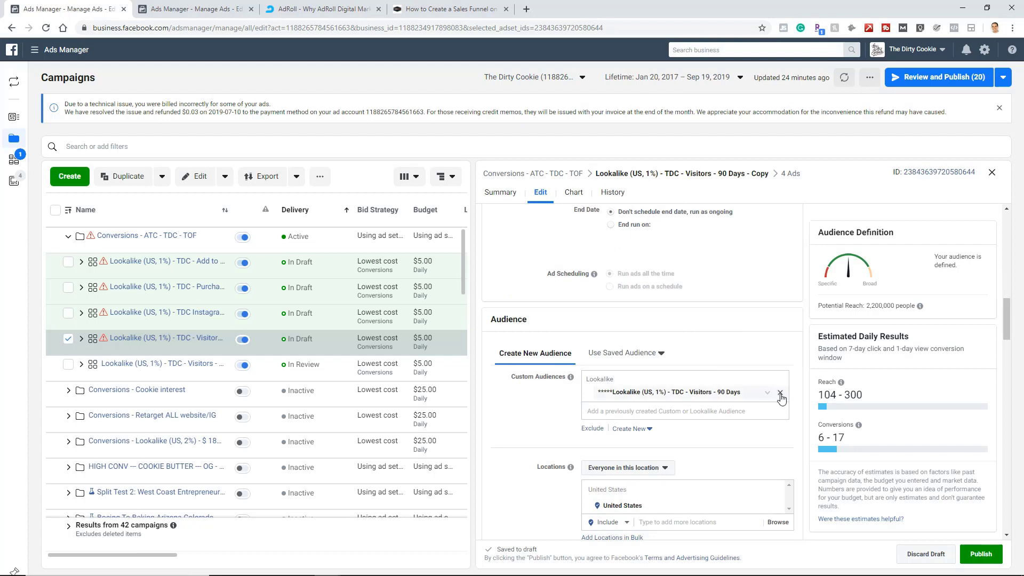
left_click(778, 393)
left_click(666, 376)
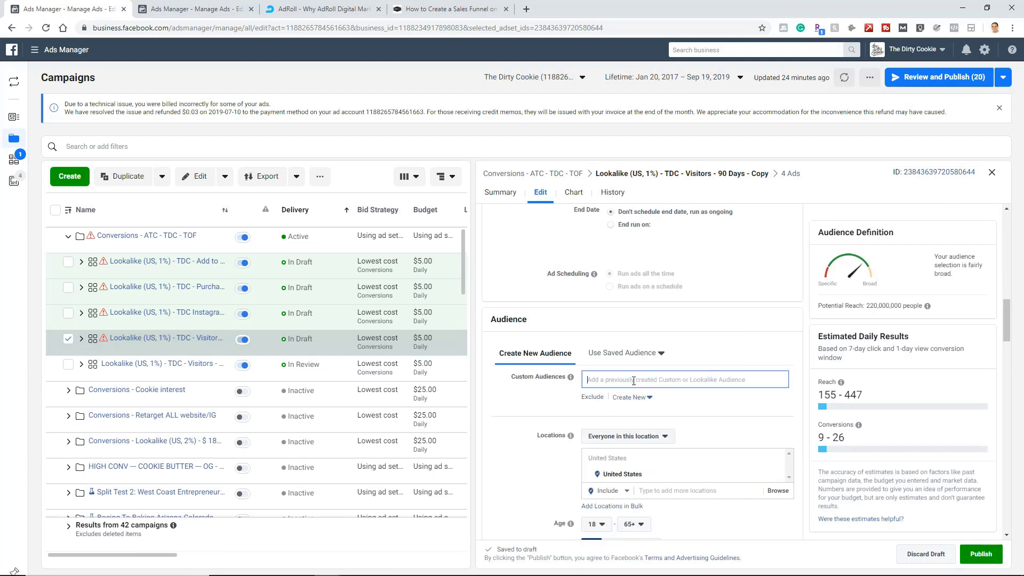
left_click(644, 400)
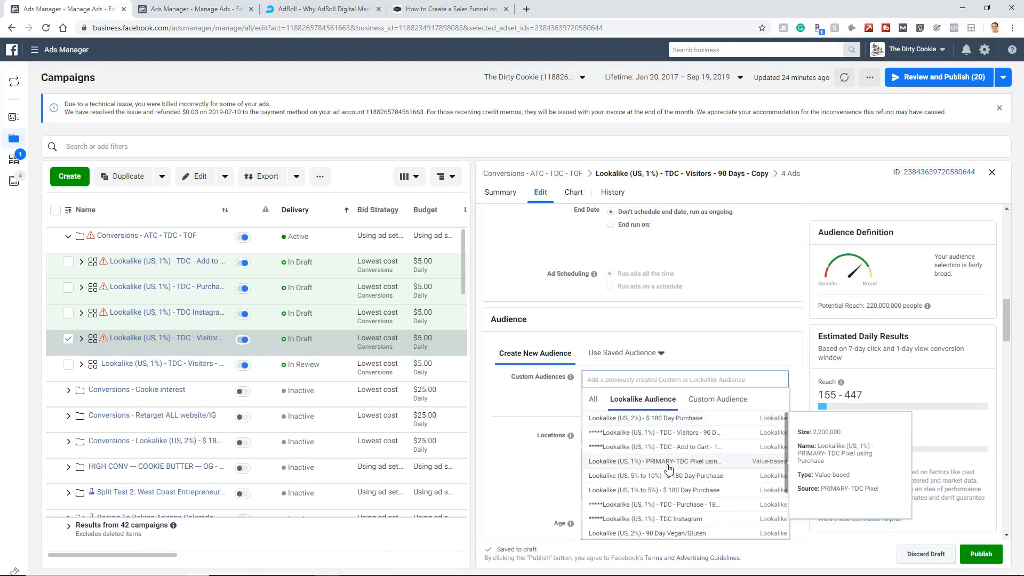
scroll(660, 482, "down", 3)
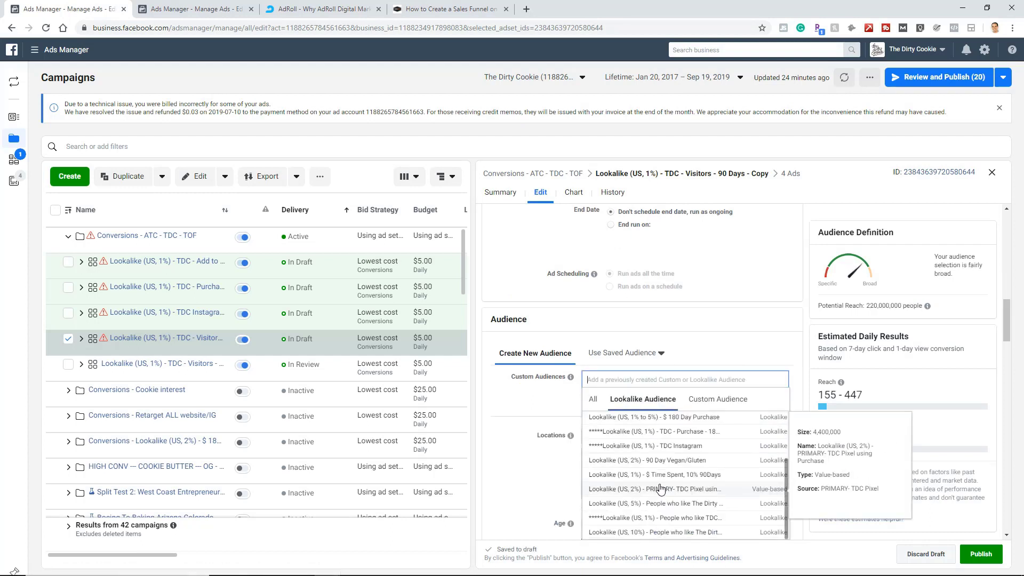
left_click(685, 519)
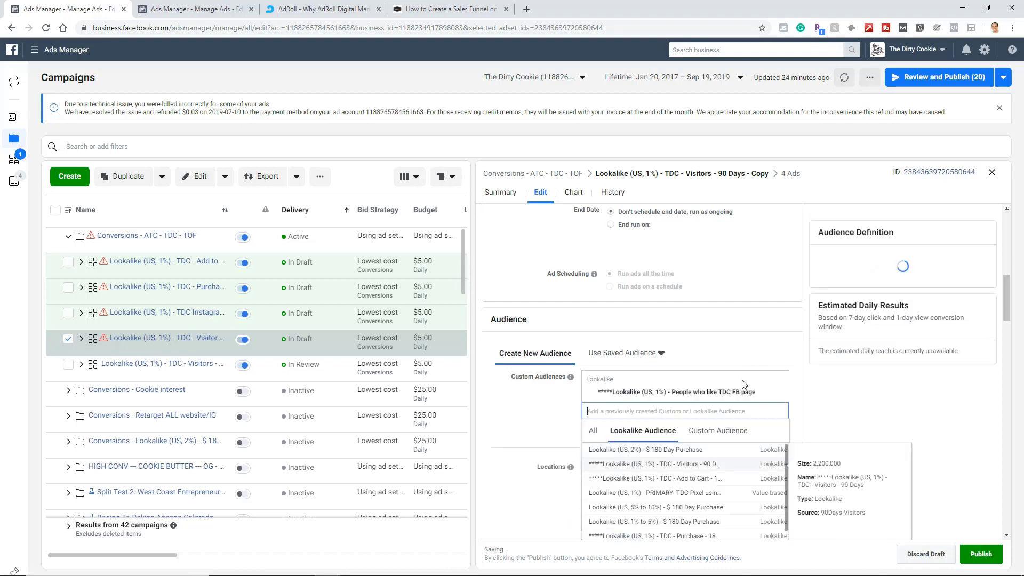
Step: Rename the fourth ad set copy as "Lookalike (US, 1%) - People who like TDC FB page", close its editor and deselect it
left_click_drag(760, 393, 614, 397)
left_click(535, 409)
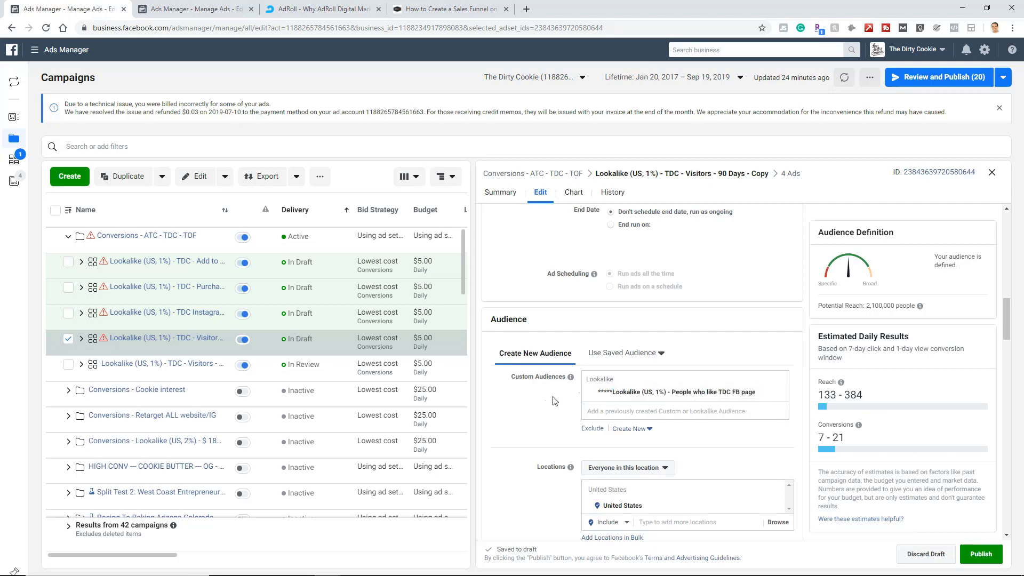
scroll(693, 374, "up", 7)
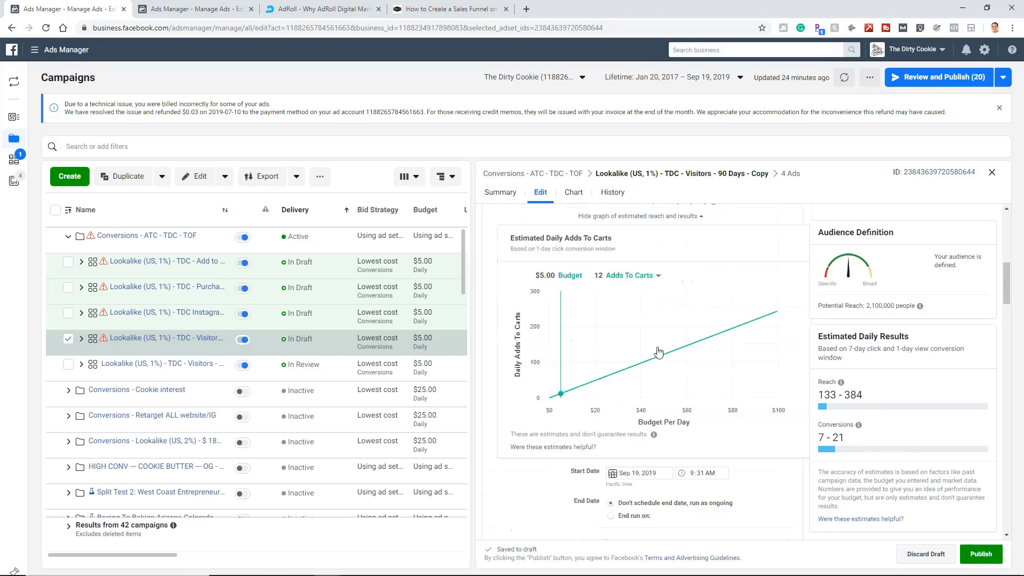
scroll(654, 283, "up", 5)
double_click(672, 226)
key("ctrl+a")
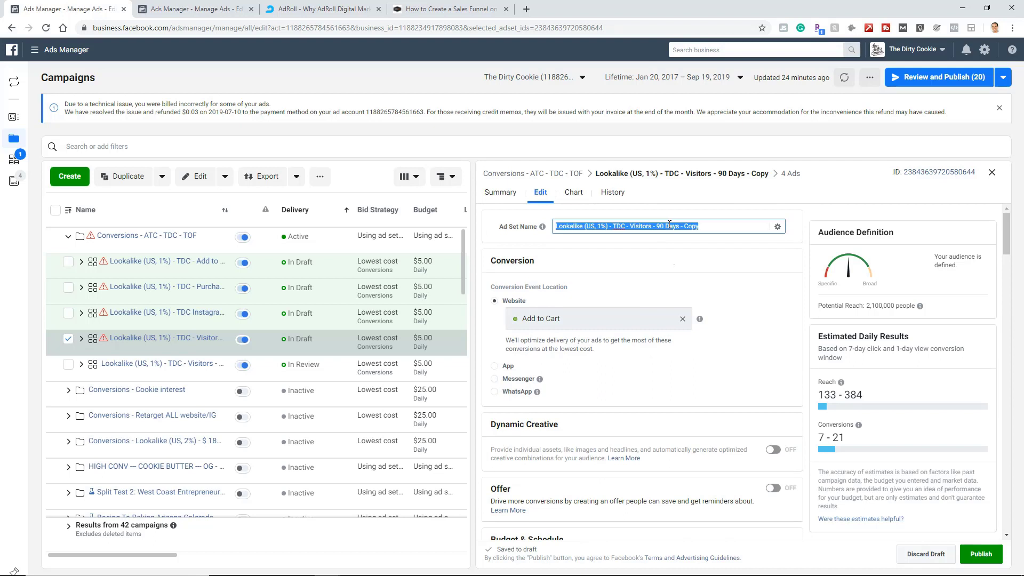
type("Lookalike (US, 1%) - People who like TDC FB page")
left_click(625, 295)
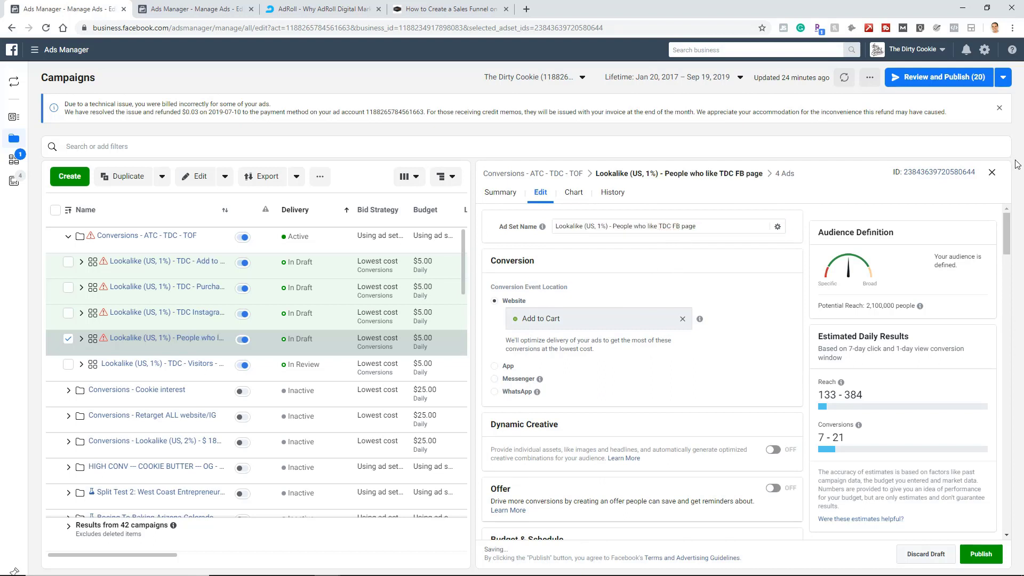
left_click(991, 180)
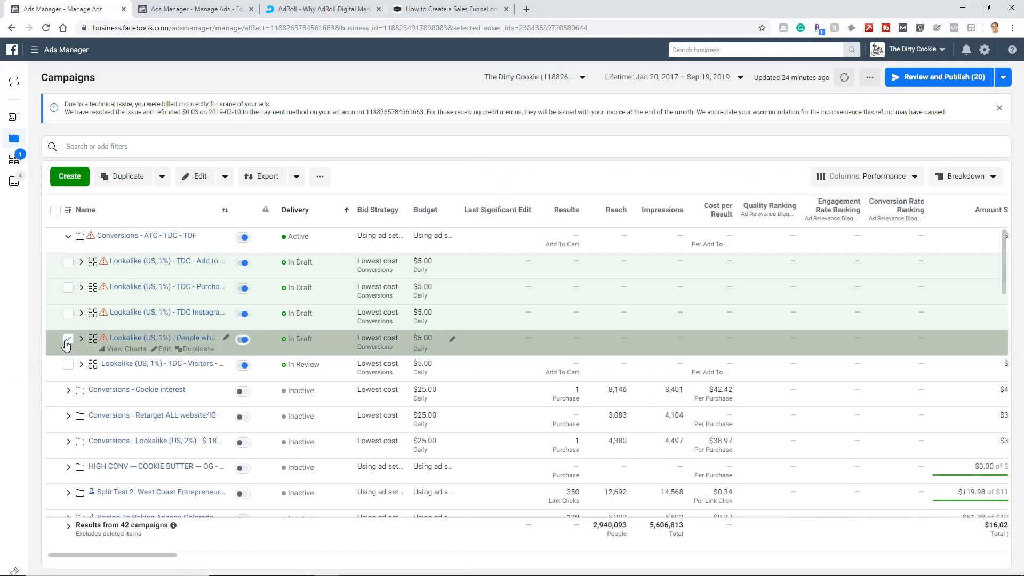
left_click(67, 339)
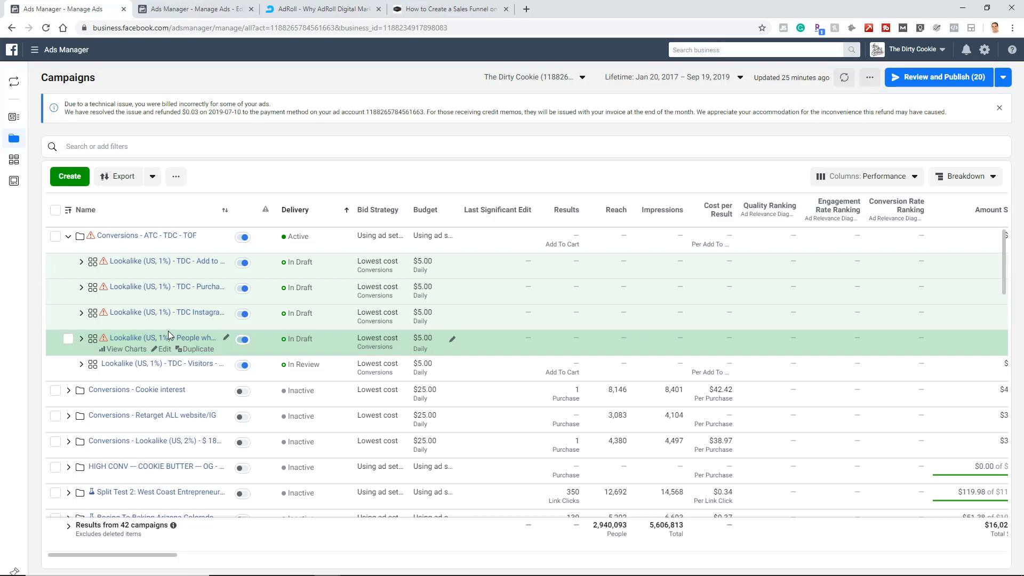
left_click(315, 9)
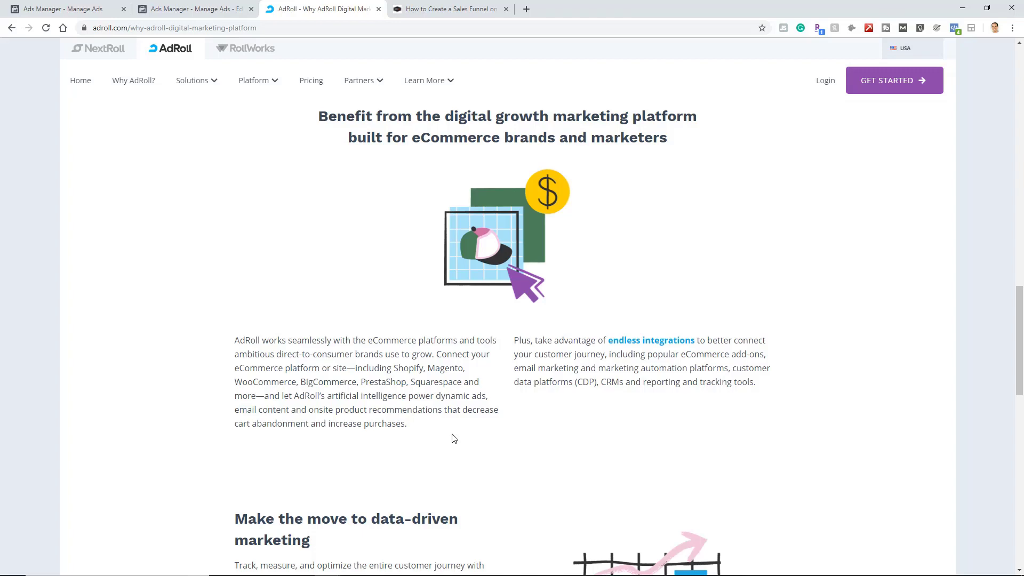
left_click(70, 13)
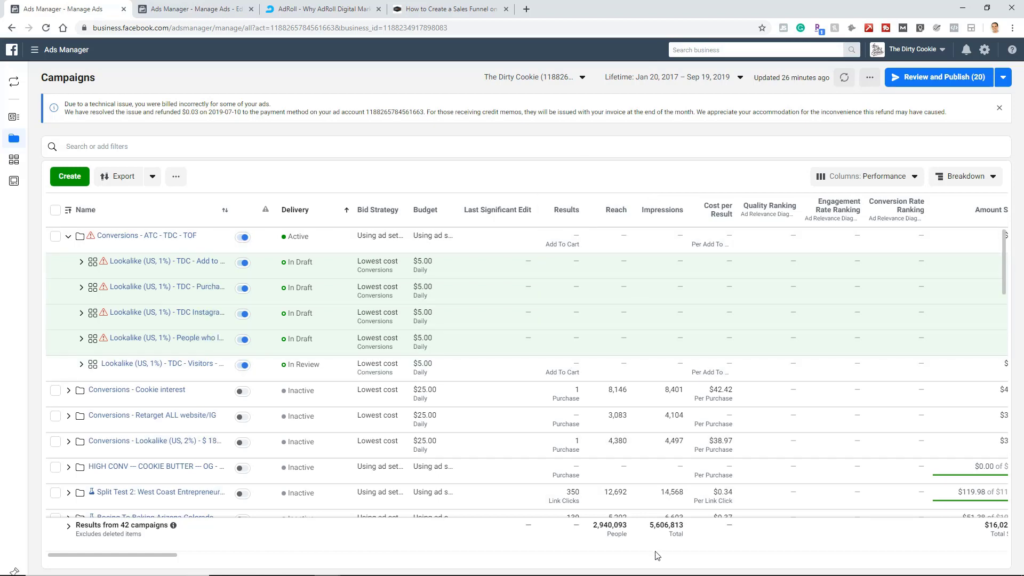
scroll(228, 569, "right", 2)
left_click_drag(228, 569, 457, 564)
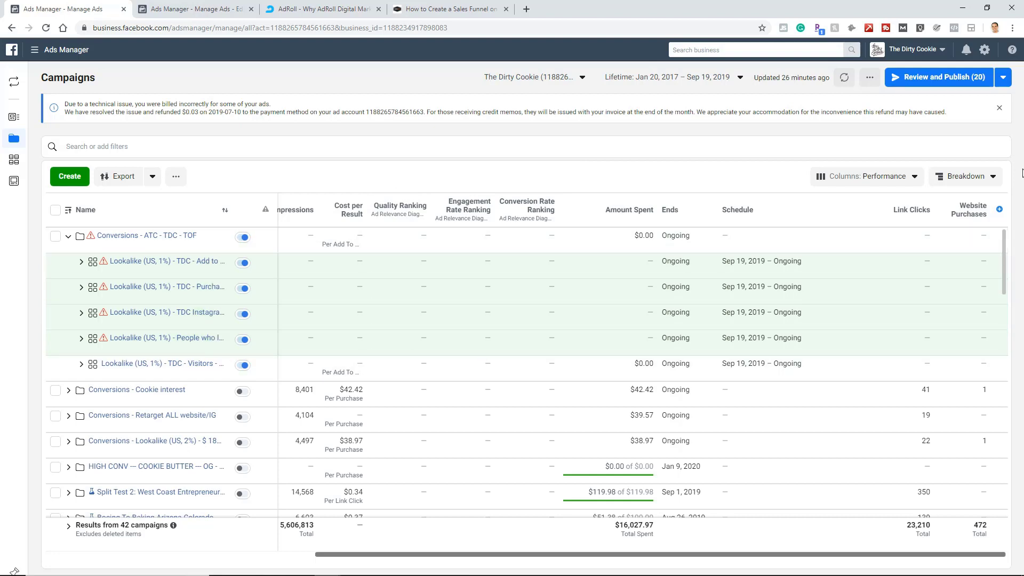
Step: Review the draft items and publish the duplicated lookalike ad sets together with all their ads
left_click(947, 80)
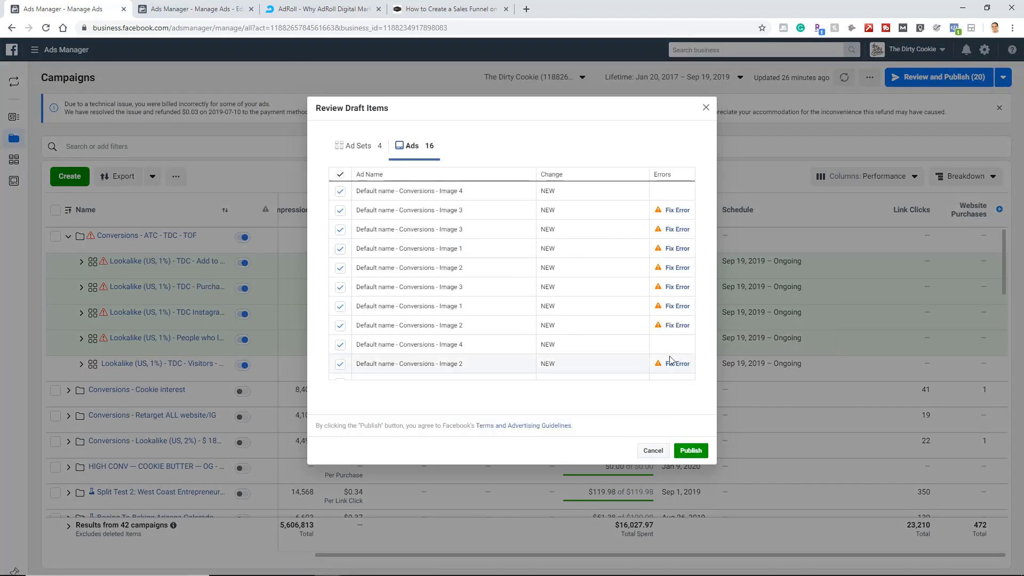
mouse_move(676, 368)
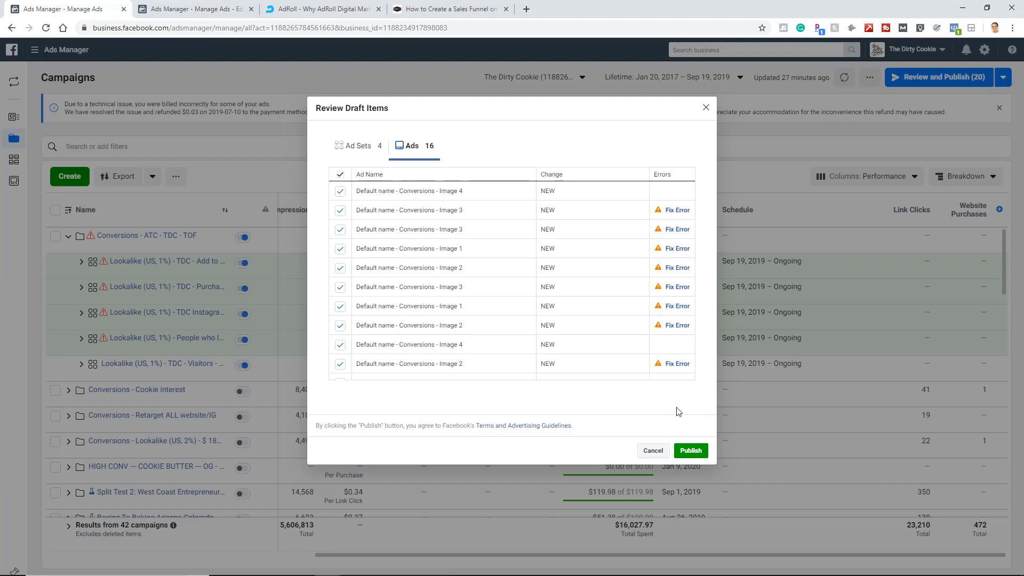
left_click(690, 450)
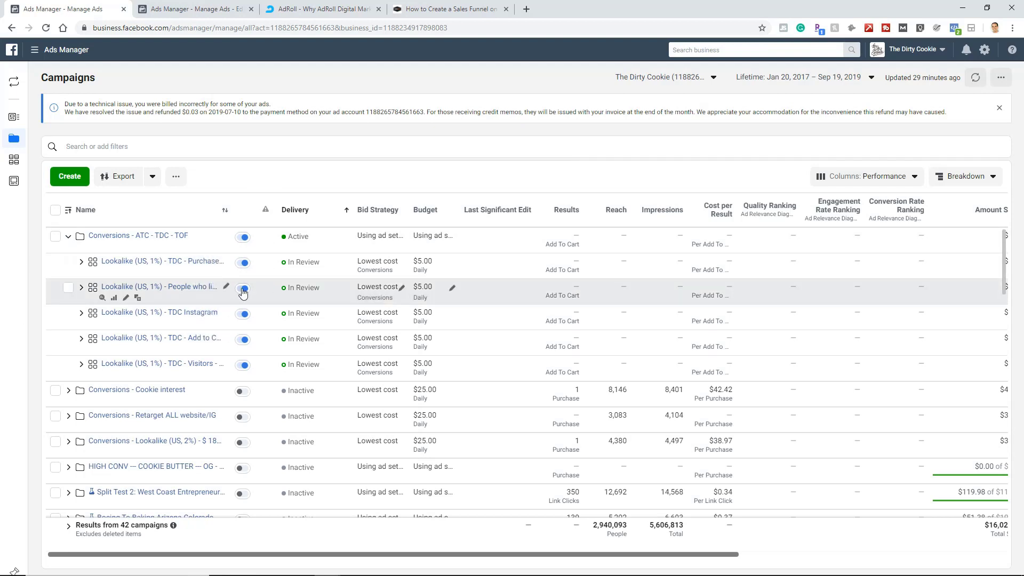
Step: Expand the Lookalike (US, 1%) - TDC - Purchase ad set to view its ads, and switch to the AdRoll page
left_click(81, 262)
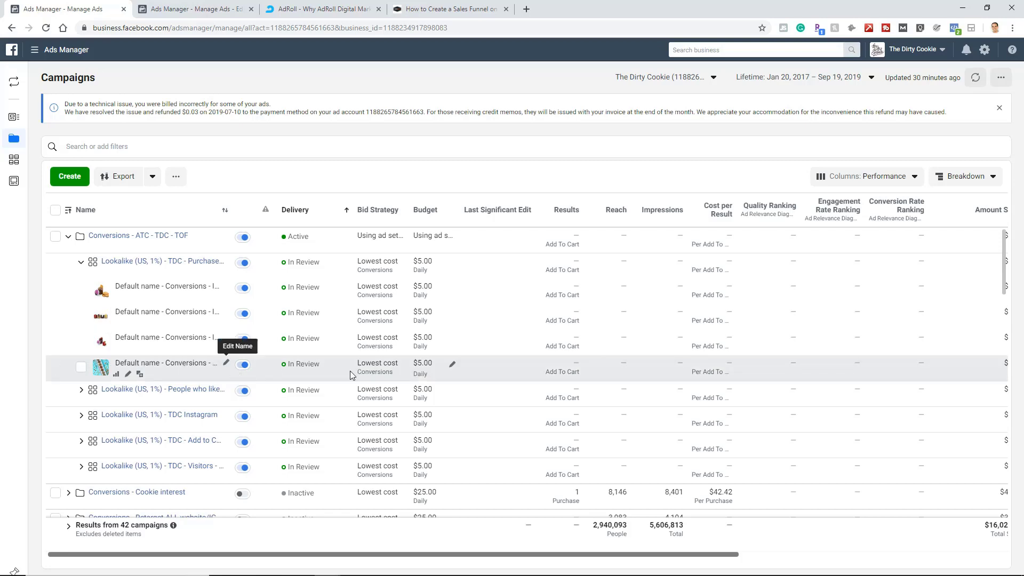
left_click(343, 11)
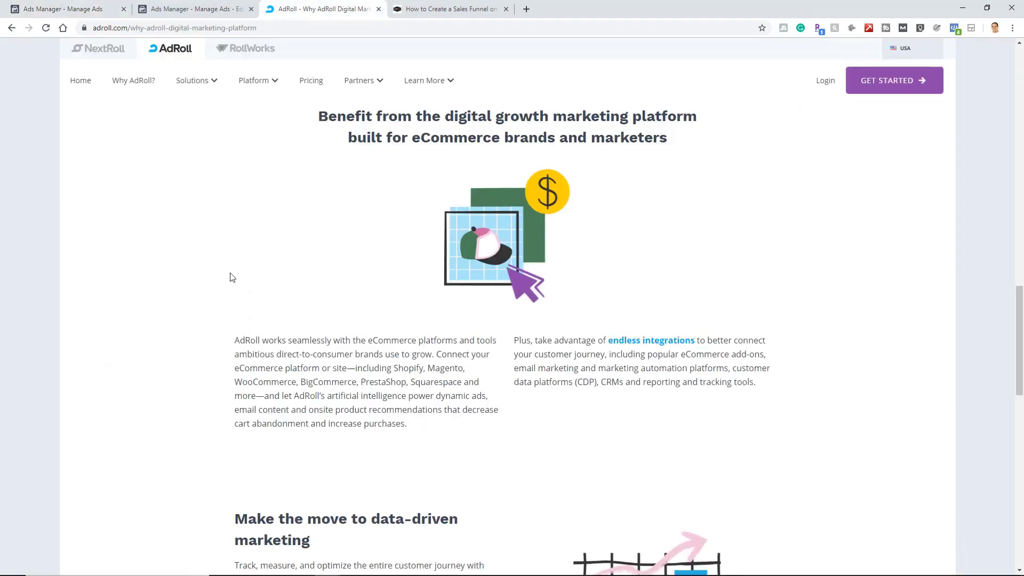